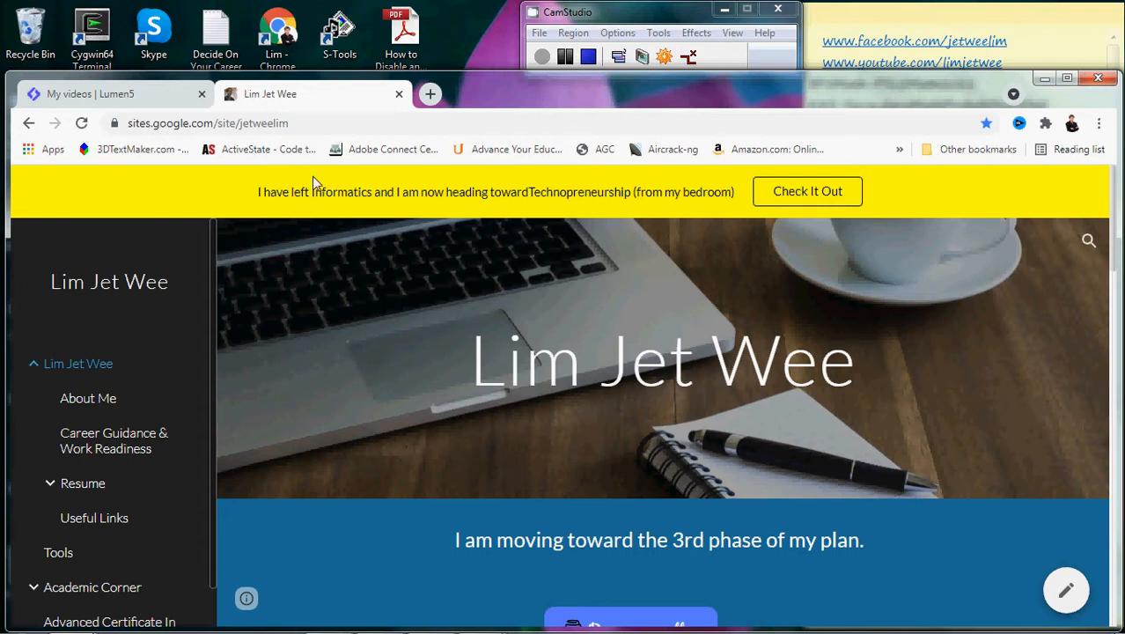
- Copy the Google Sites About Me page address and go back to the Lumen5 video dashboard
click(312, 122)
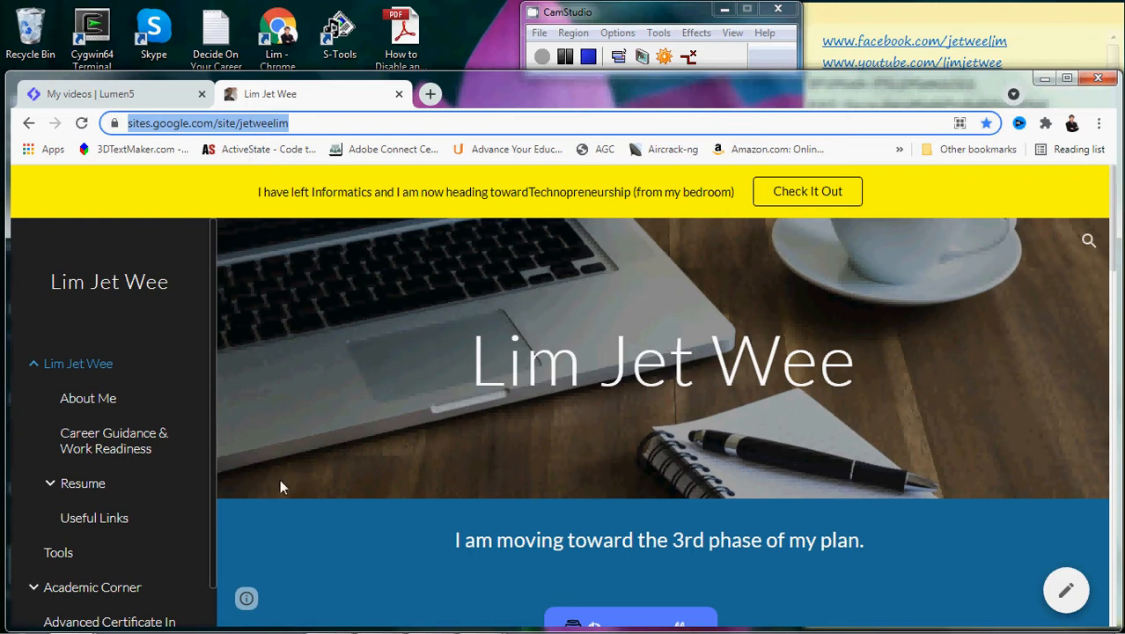
click(103, 405)
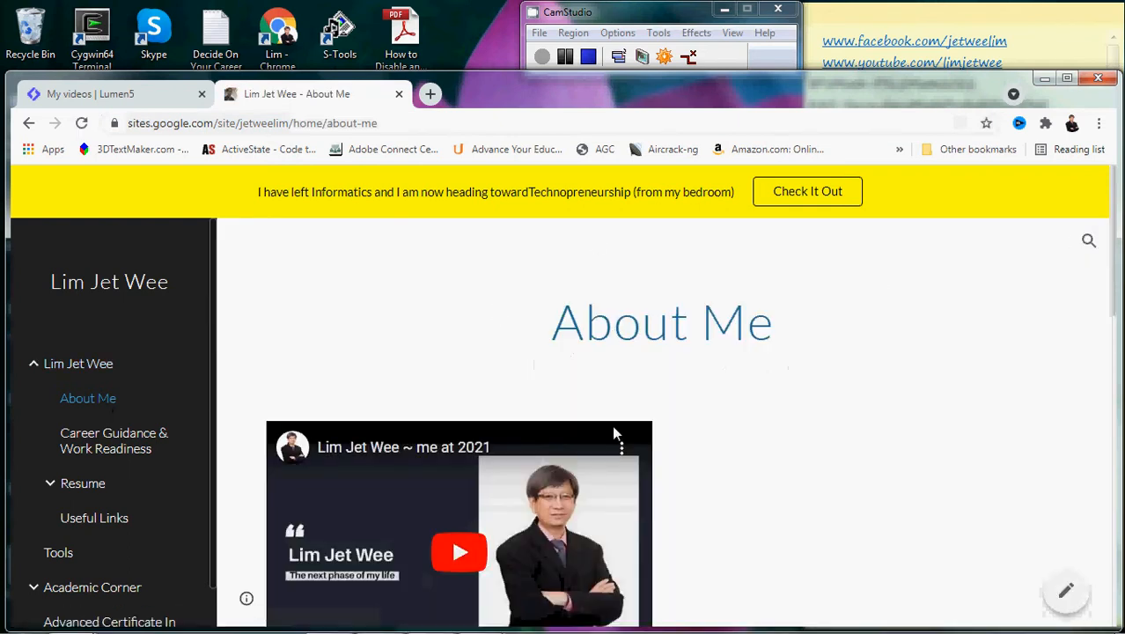
click(378, 124)
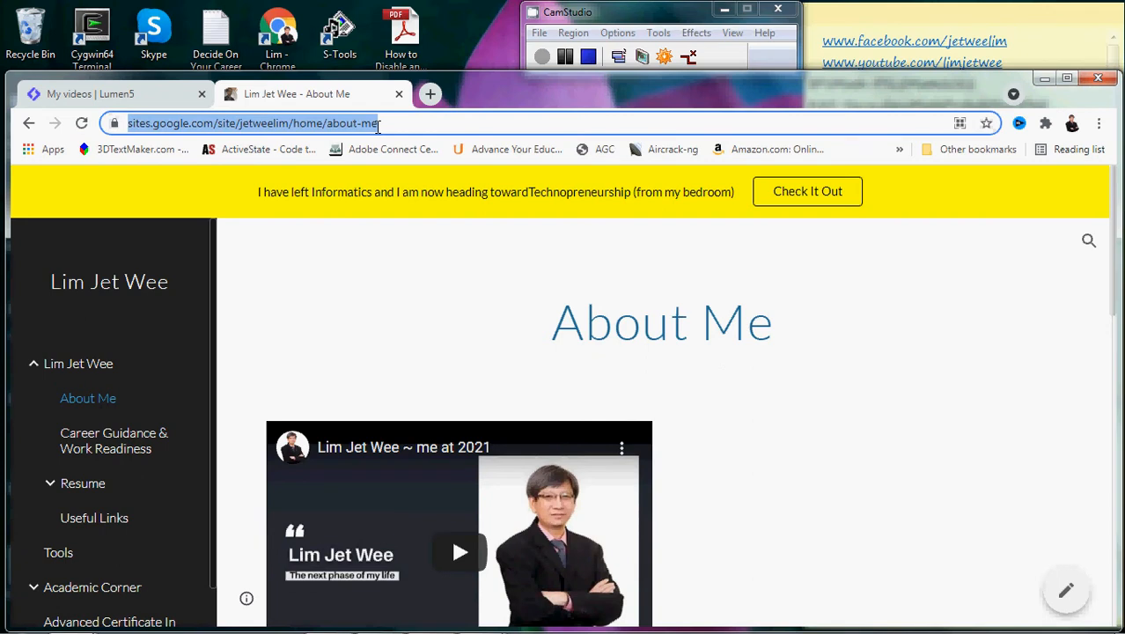
click(123, 99)
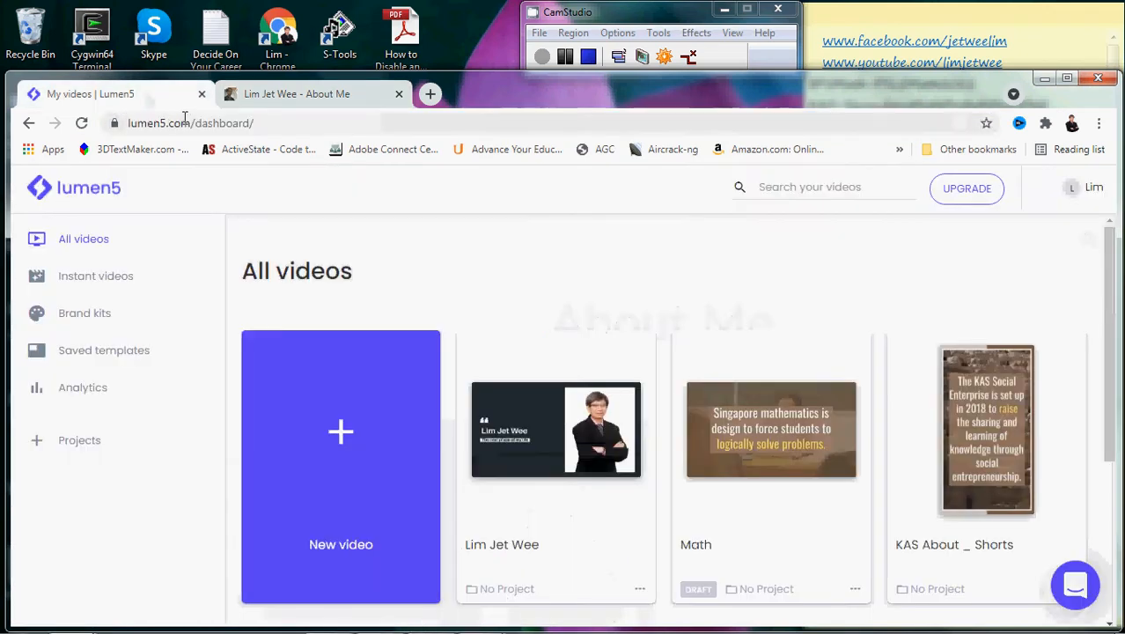
- Start a new video from the Lumen5 All videos dashboard
drag(187, 120, 121, 123)
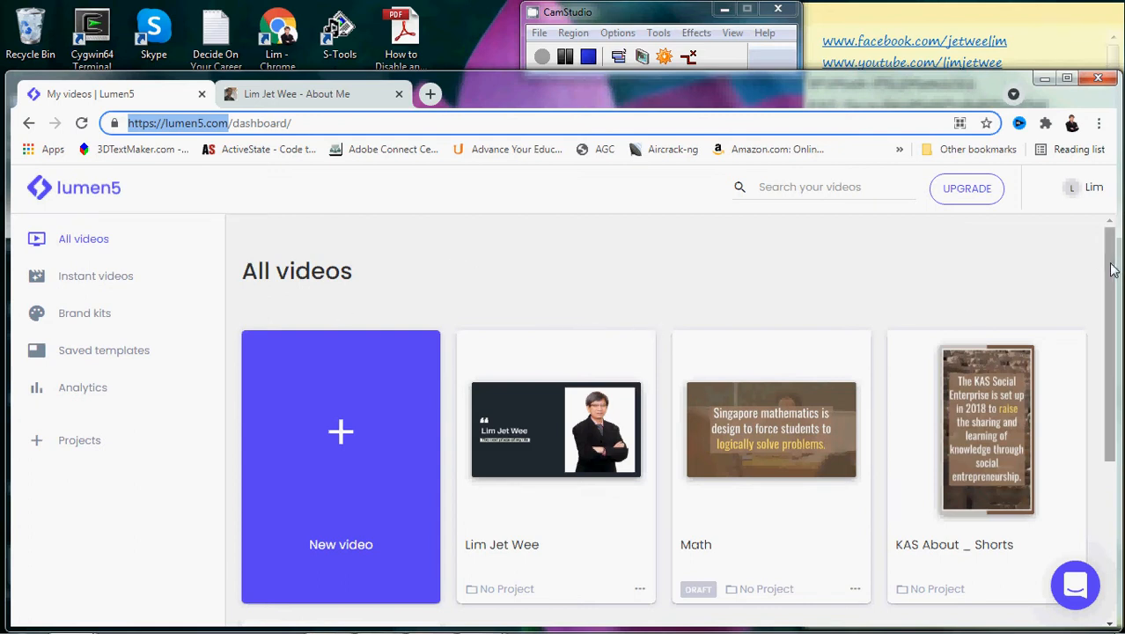
mouse_move(1111, 293)
mouse_down()
mouse_move(1114, 402)
mouse_move(1116, 276)
mouse_up()
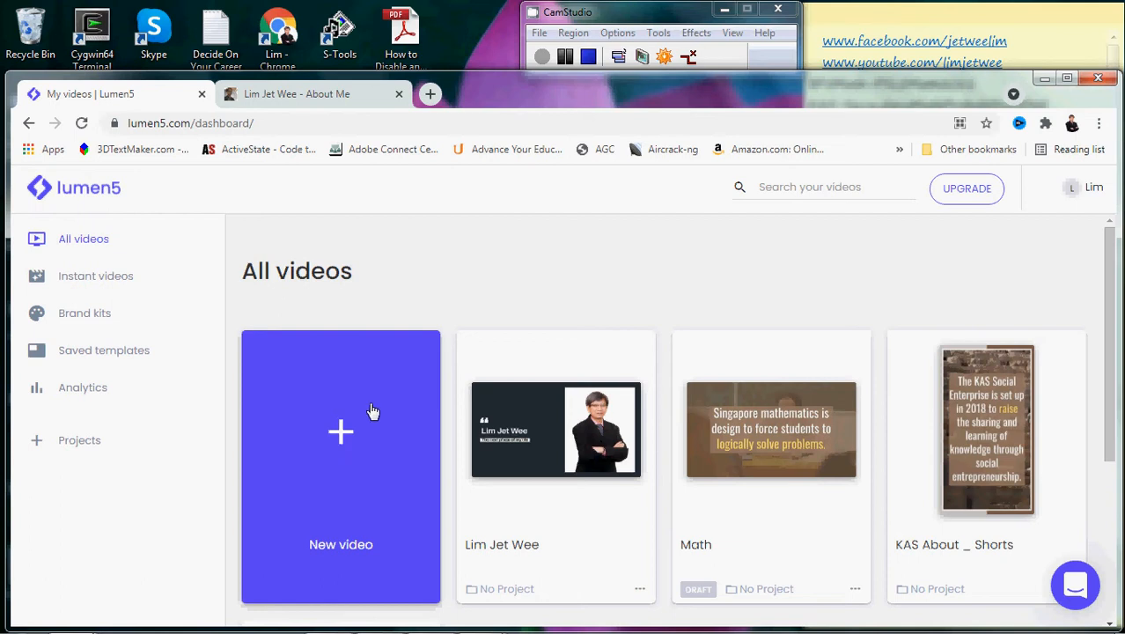
click(333, 456)
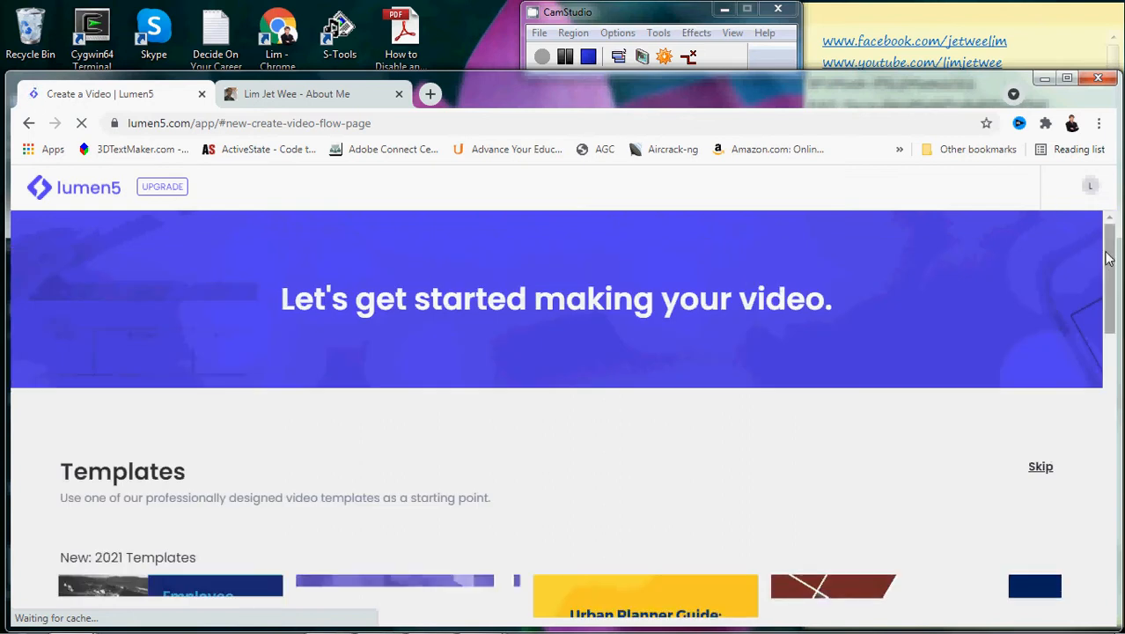
- Choose the Fresh template from the 2020 templates row
drag(1109, 257, 1110, 326)
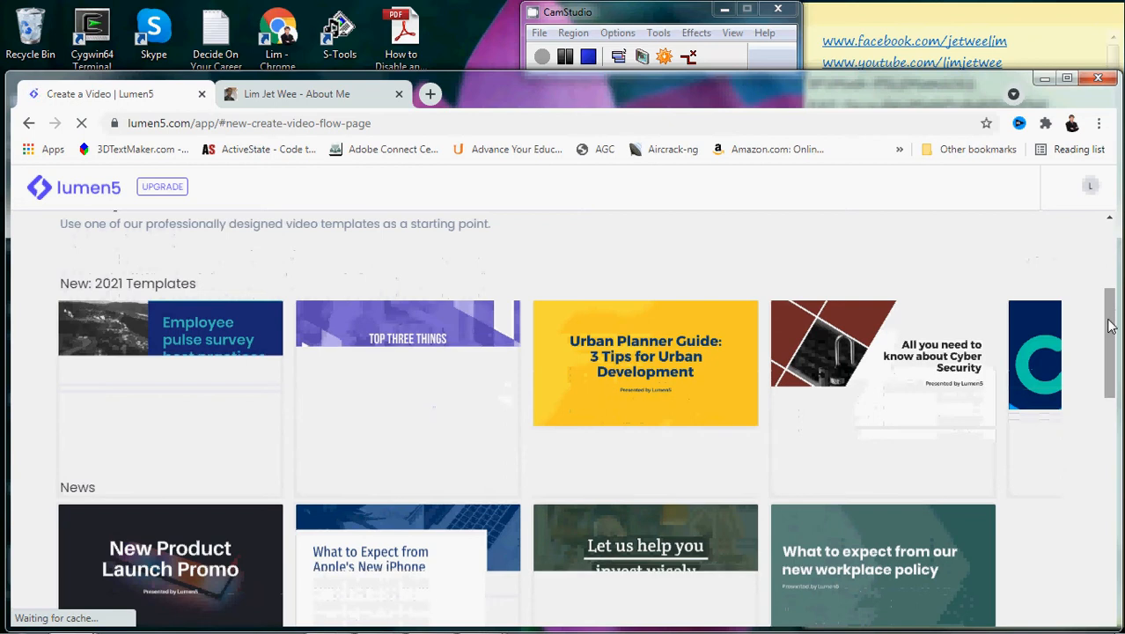
drag(1109, 326, 1113, 570)
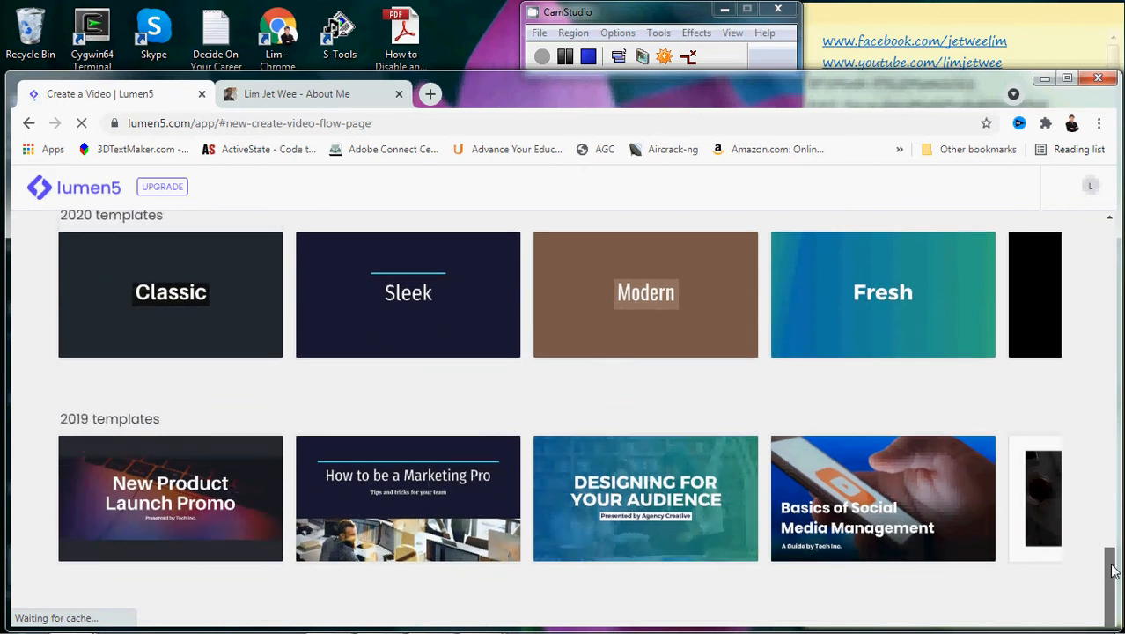
click(858, 313)
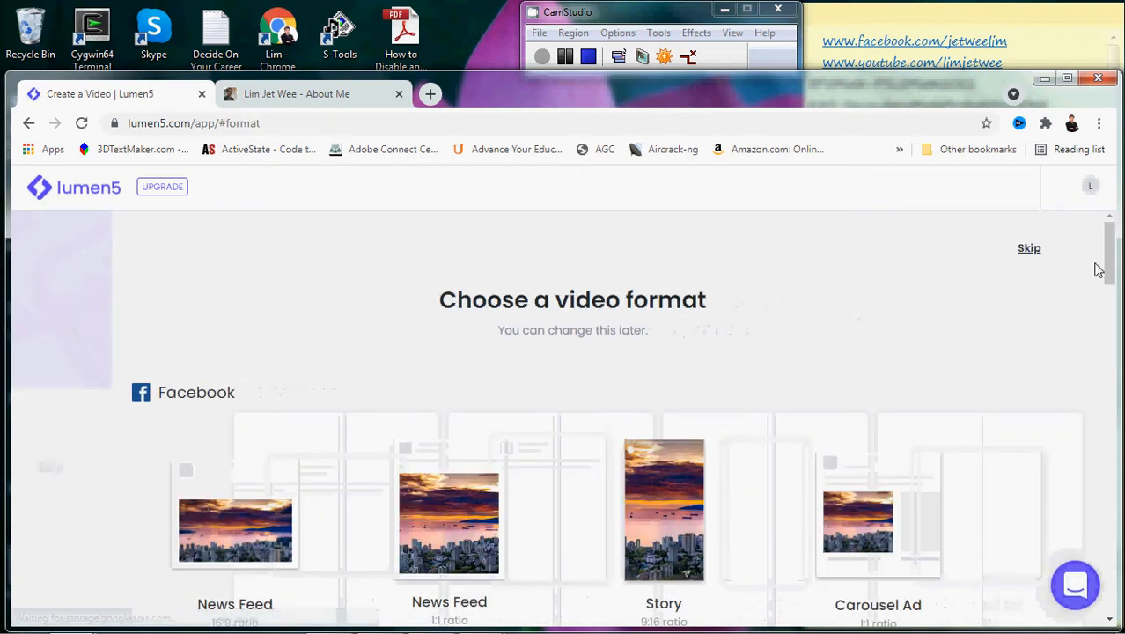
- Pick the YouTube Landscape 16:9 format for the new video
drag(1111, 268, 1111, 293)
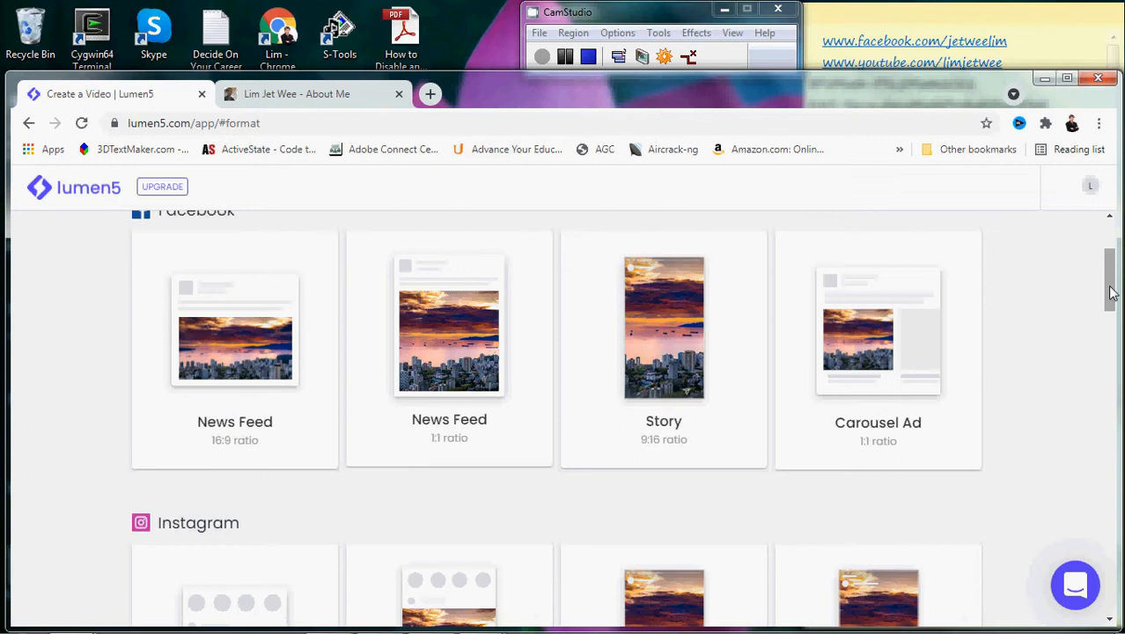
drag(1110, 282, 1085, 458)
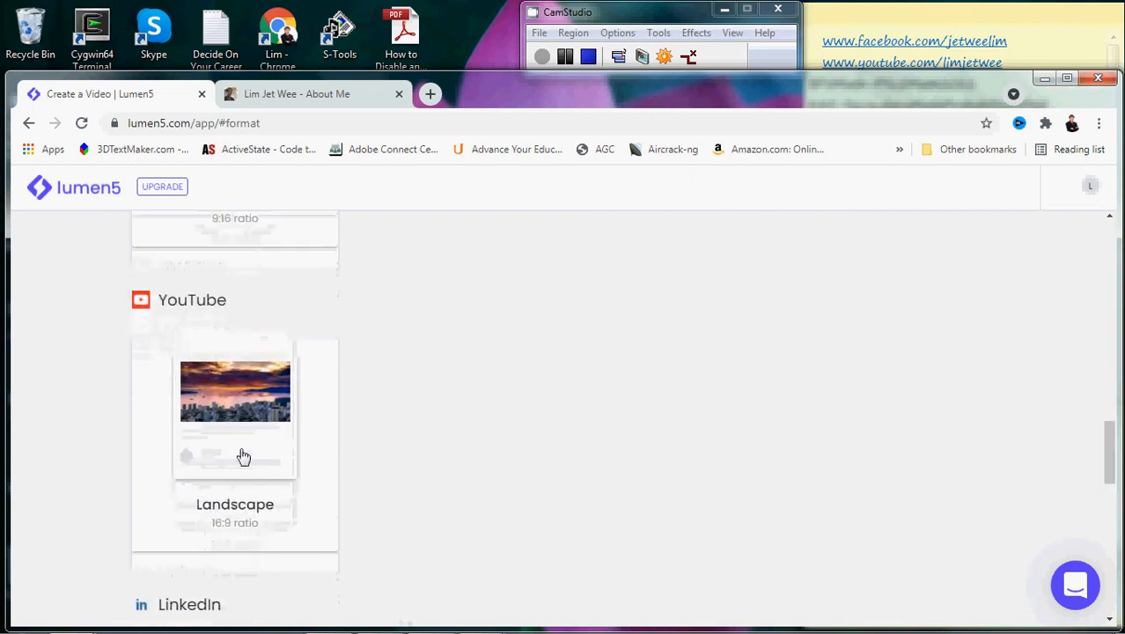
click(244, 456)
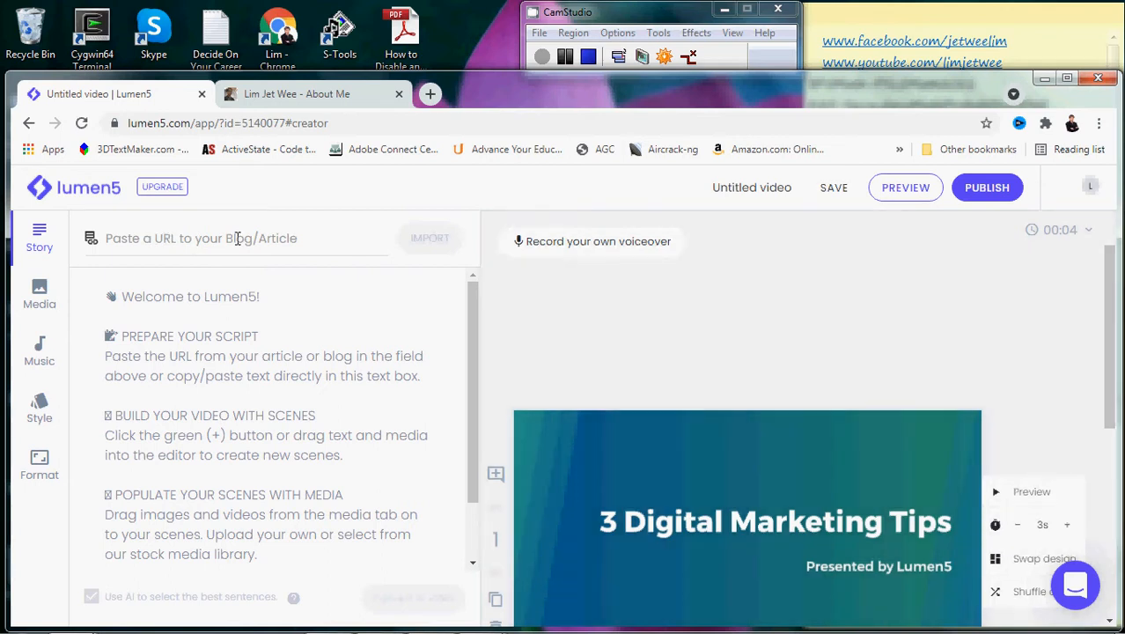
- Paste the About Me page URL into the import field, import it, and review the text
click(236, 238)
key(ctrl+v)
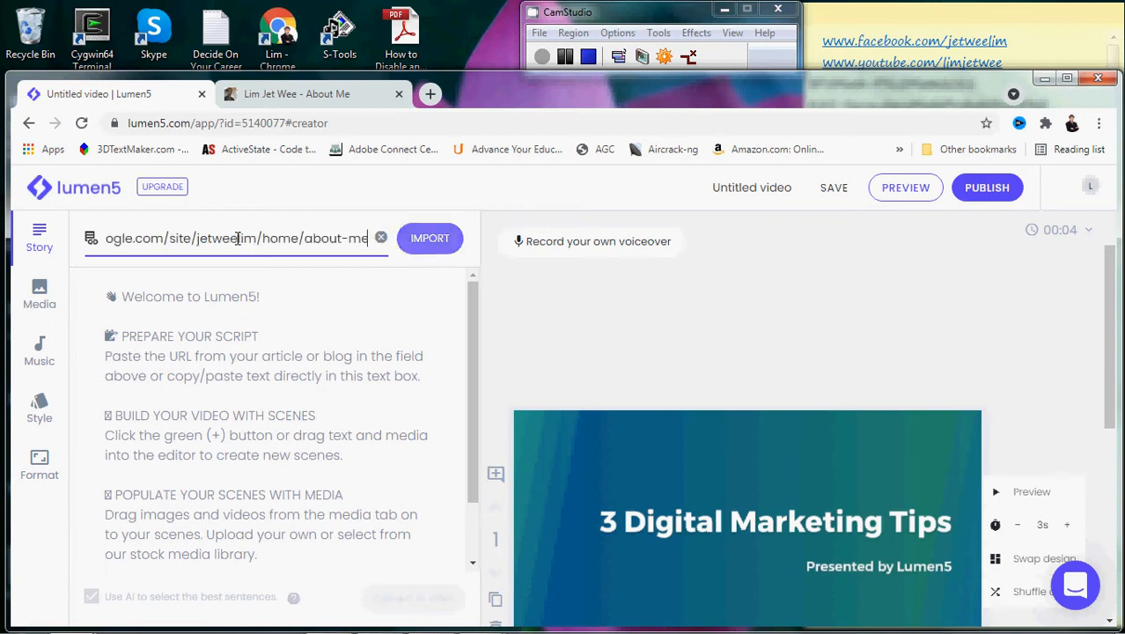
click(430, 239)
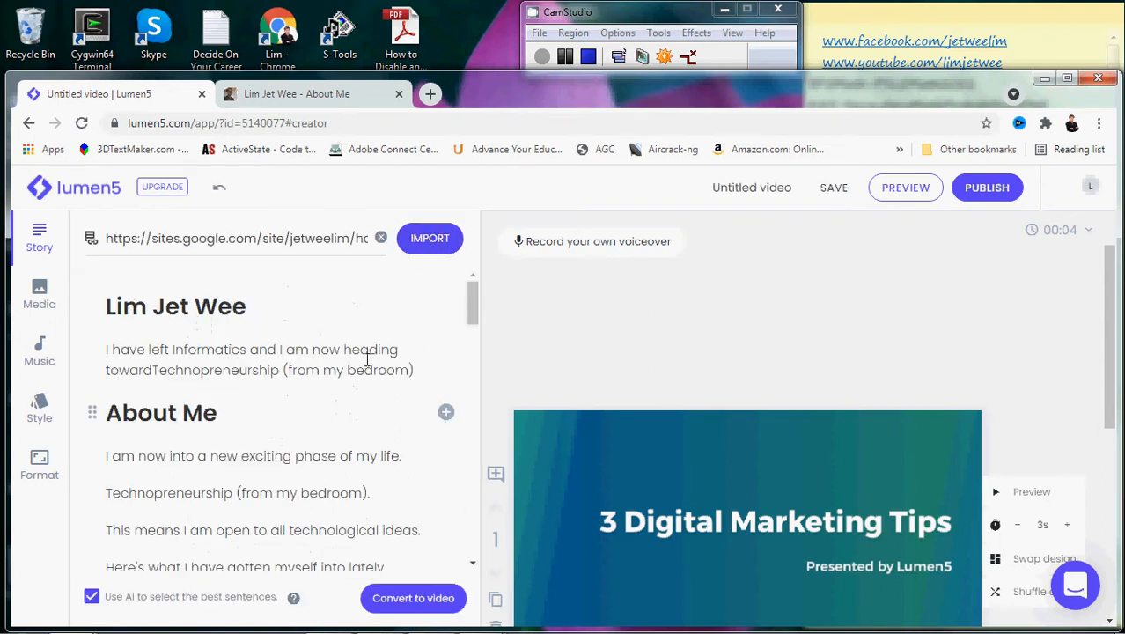
drag(474, 313, 469, 351)
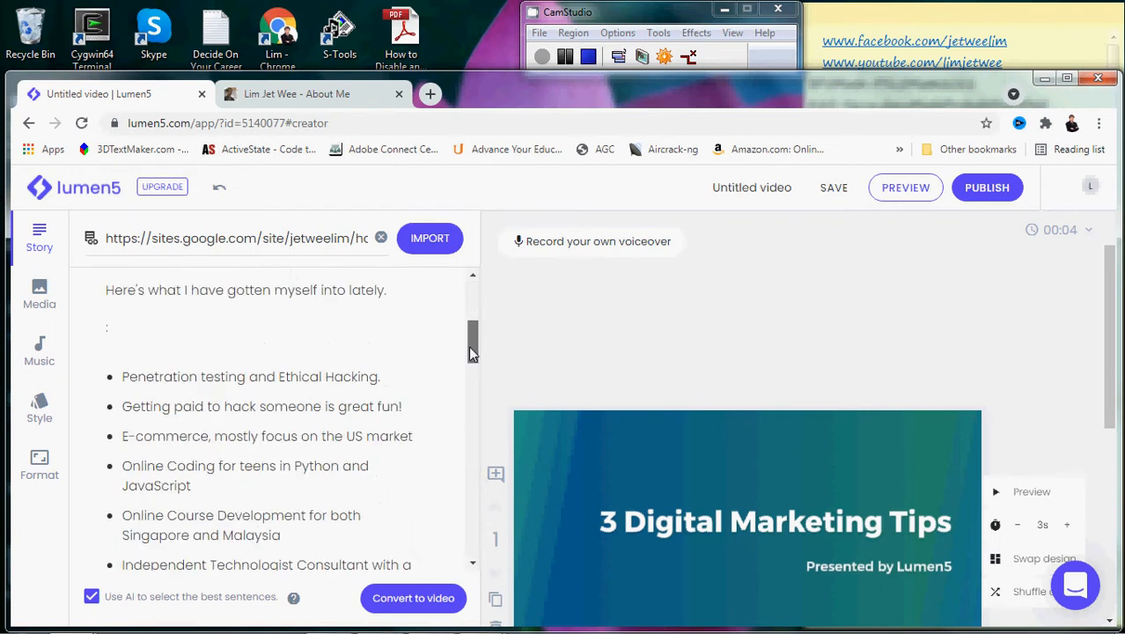
click(256, 343)
drag(473, 353, 474, 277)
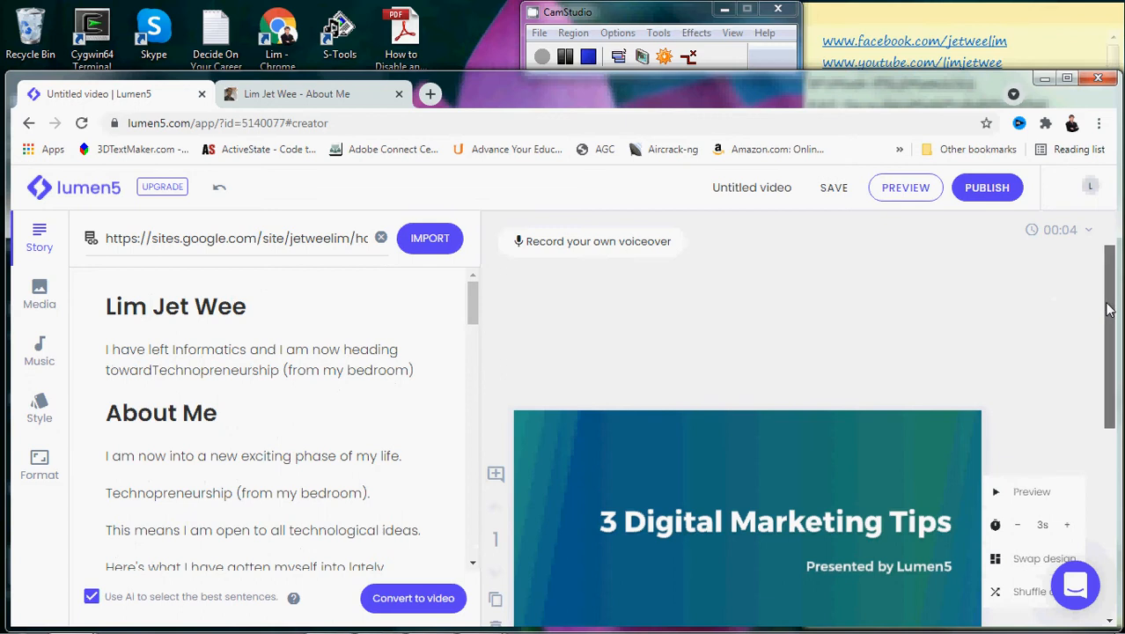
drag(1109, 308, 1114, 370)
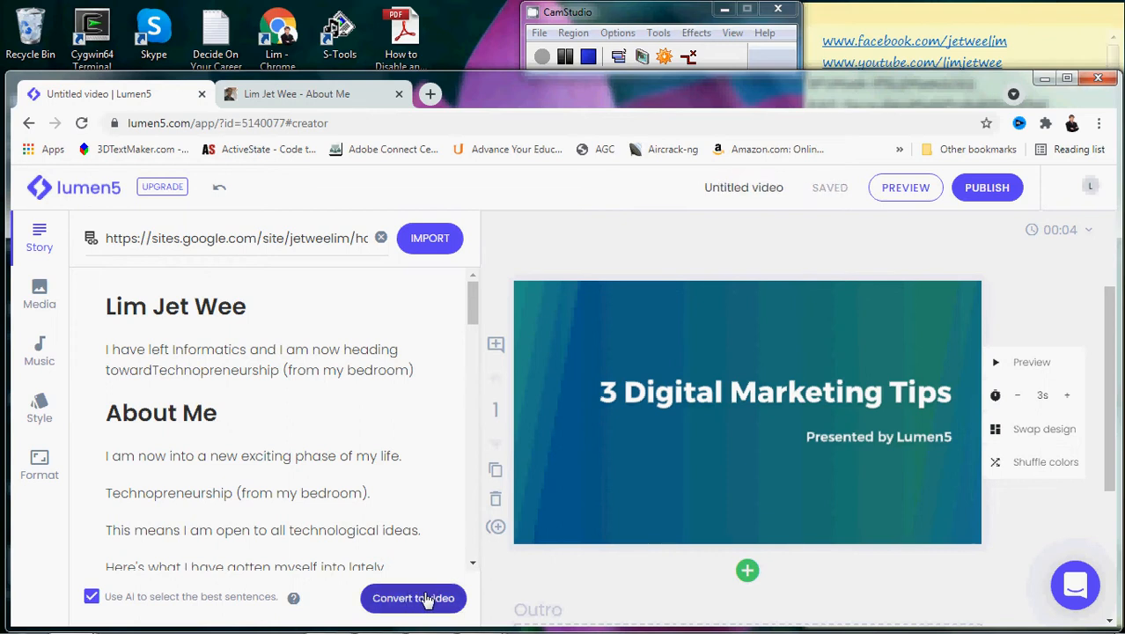
- Convert the imported story into video scenes and scroll through the generated 00:44 storyboard
click(425, 599)
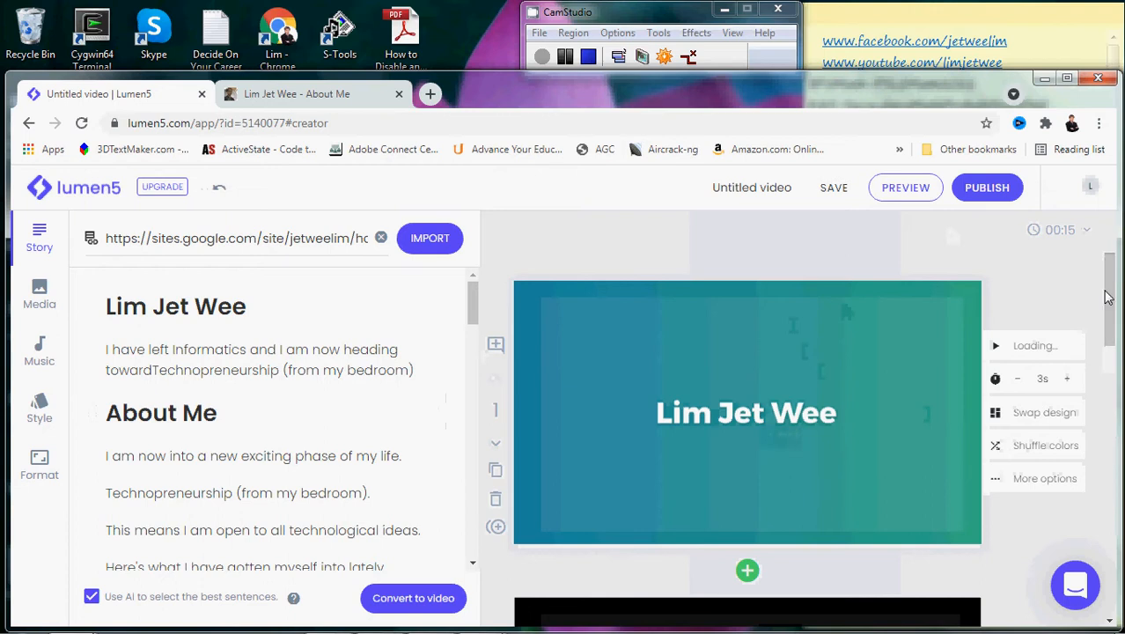
mouse_move(1107, 298)
mouse_down()
mouse_move(1108, 354)
mouse_move(1107, 298)
mouse_up()
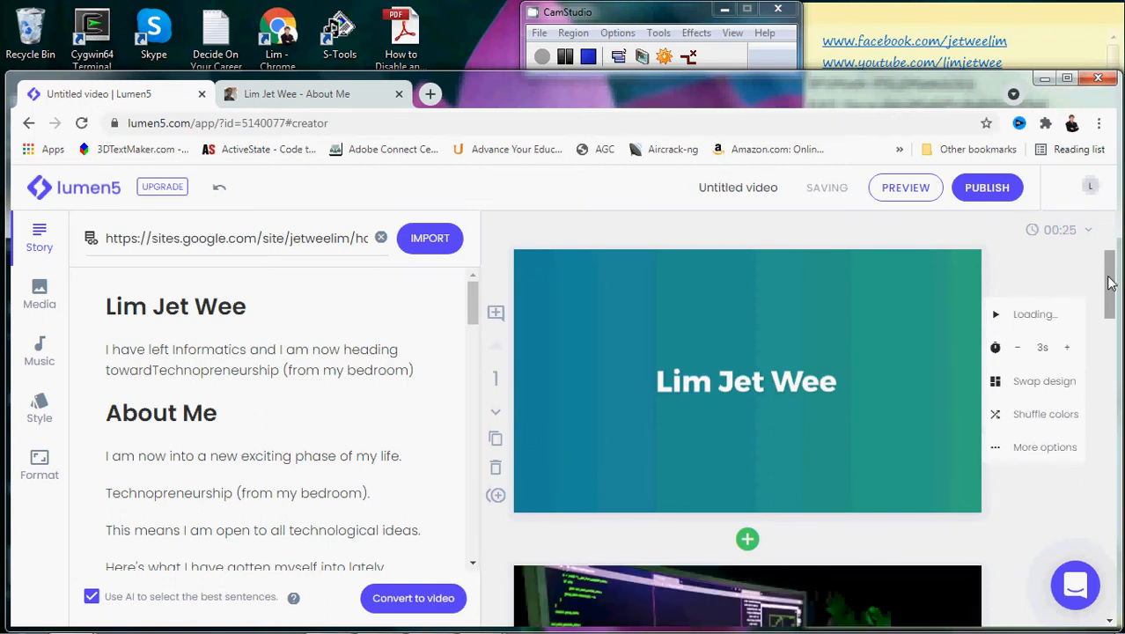
drag(1111, 273, 1111, 315)
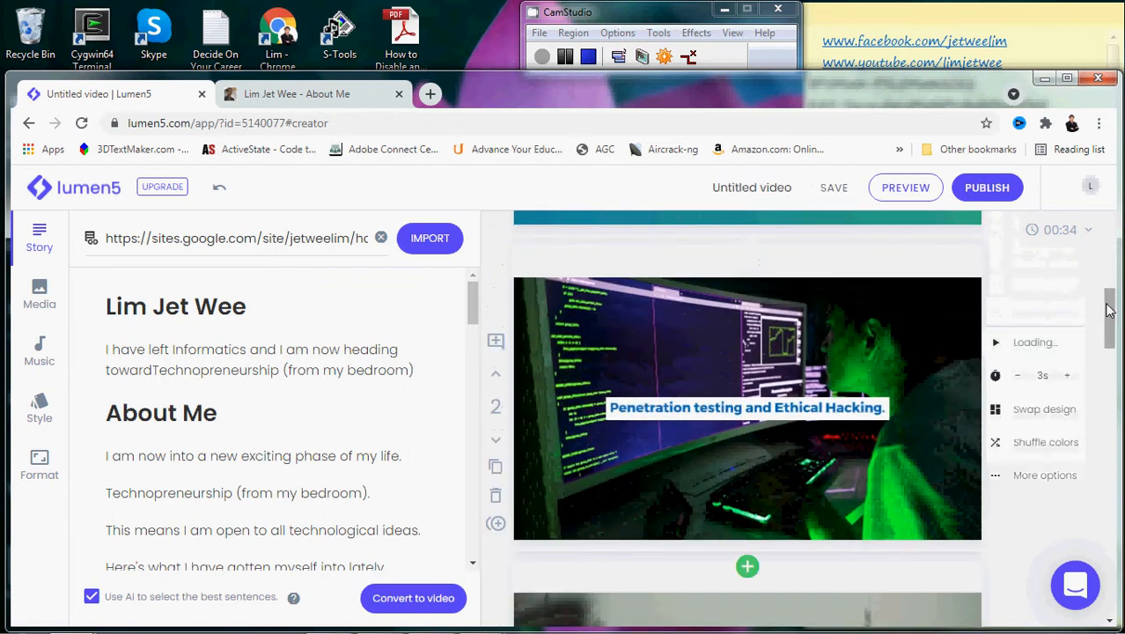
drag(1109, 308, 1110, 425)
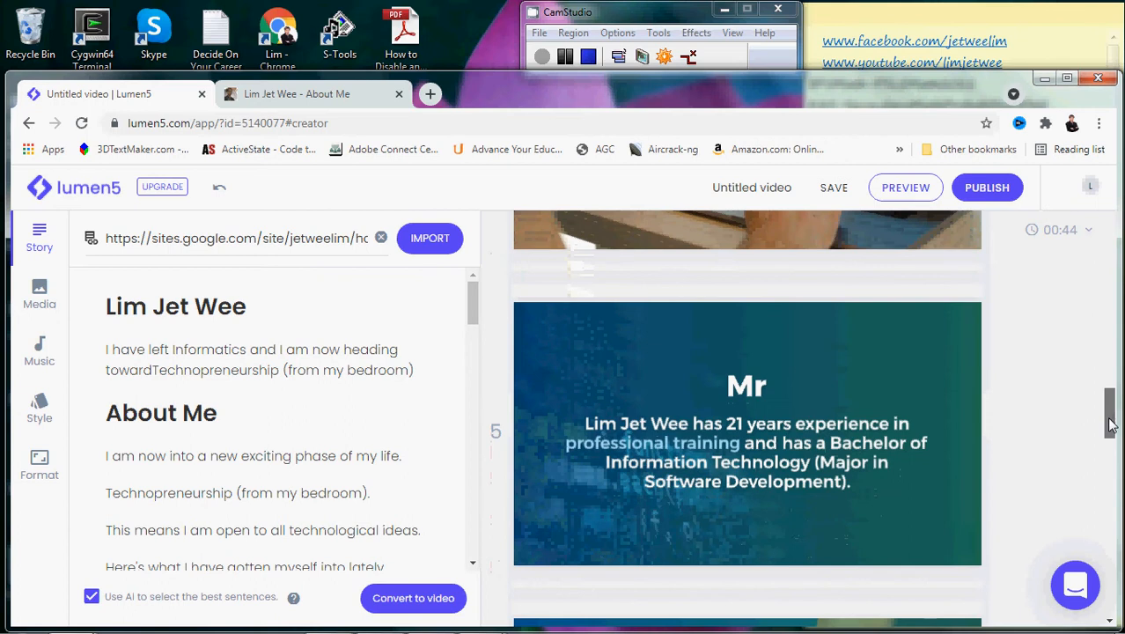
- Delete scene 5's 'Mr' title, leave its heading empty, and preview the scene
click(763, 388)
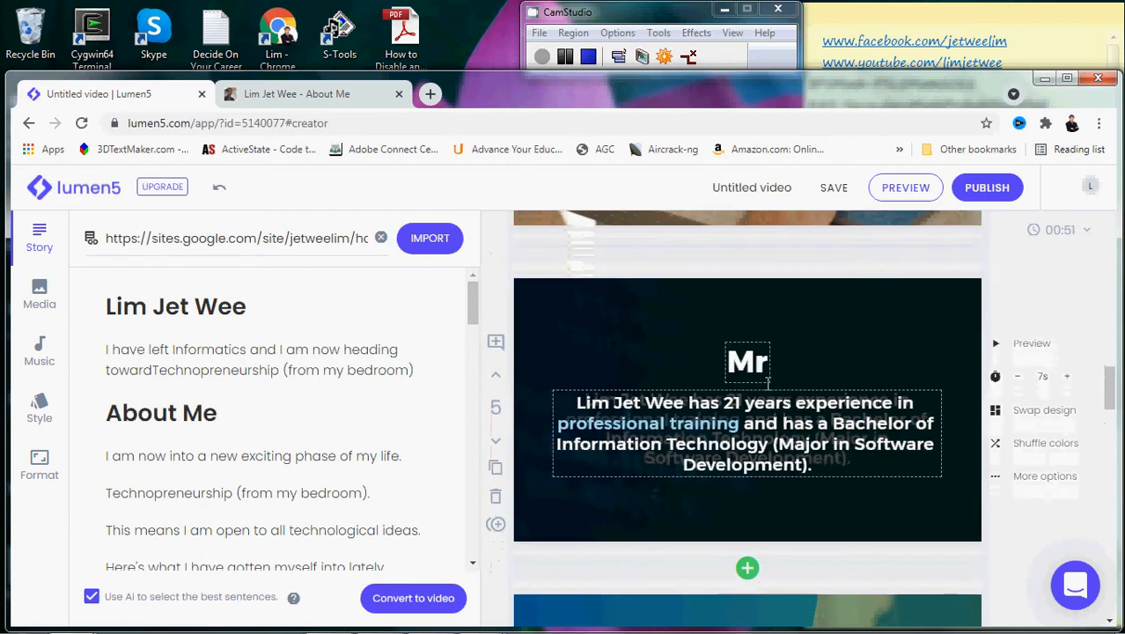
click(765, 362)
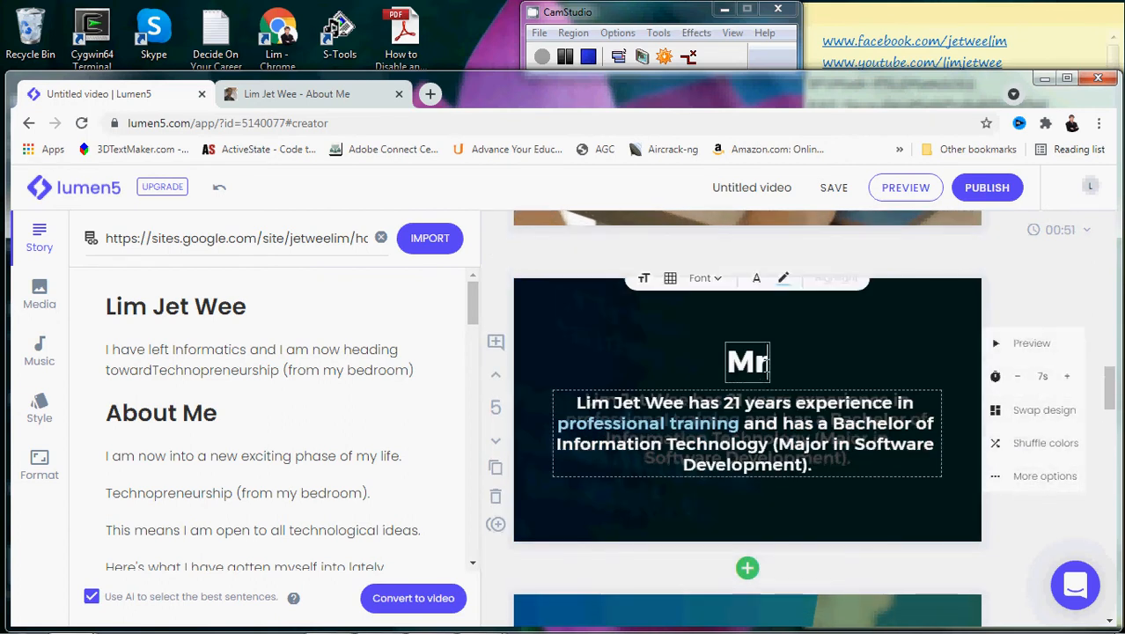
key(BackSpace)
key(BackSpace)
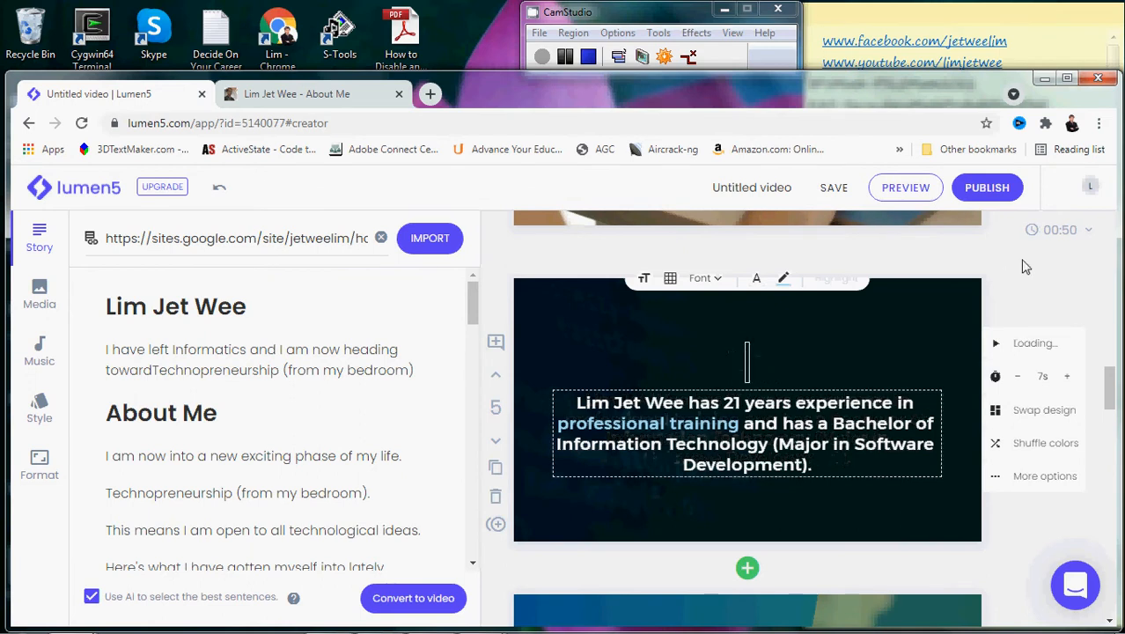
click(1047, 292)
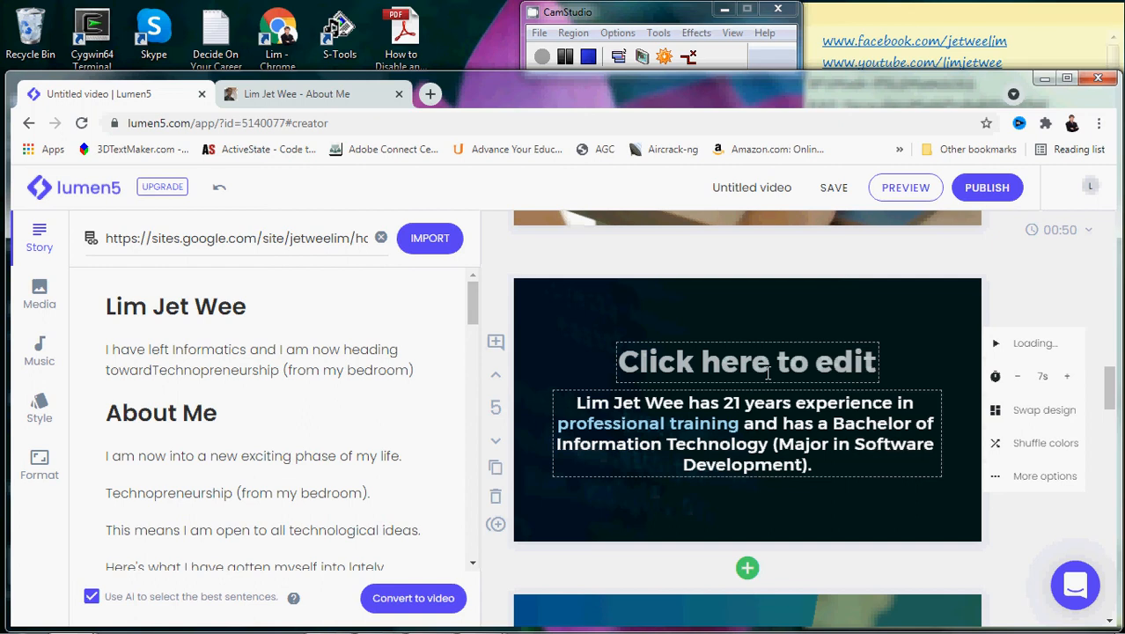
click(768, 373)
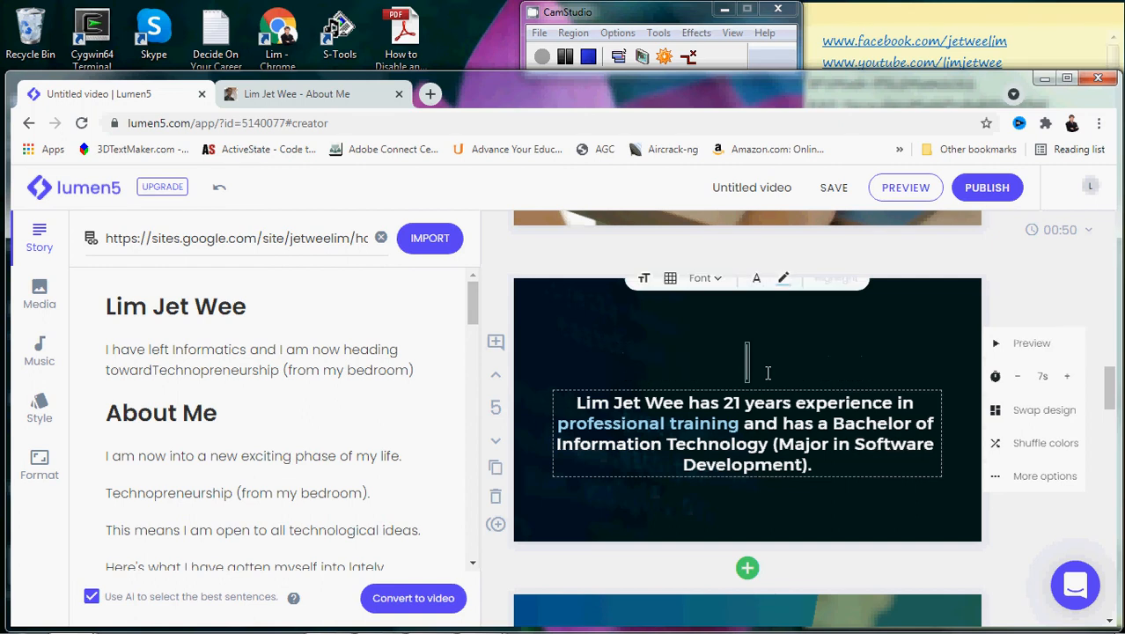
click(1080, 289)
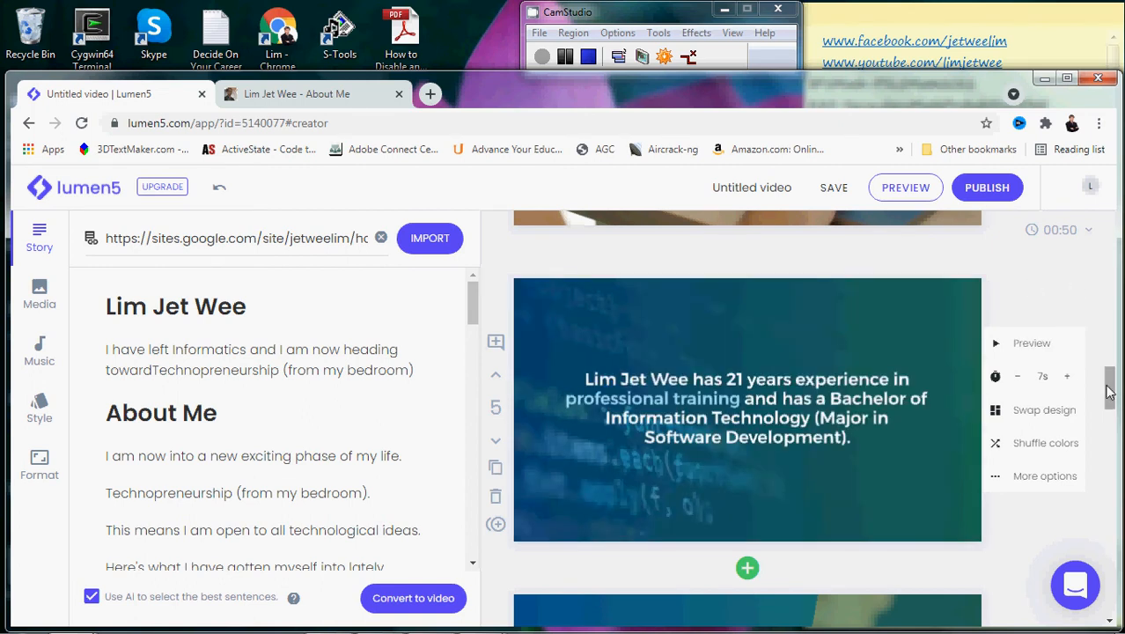
click(997, 351)
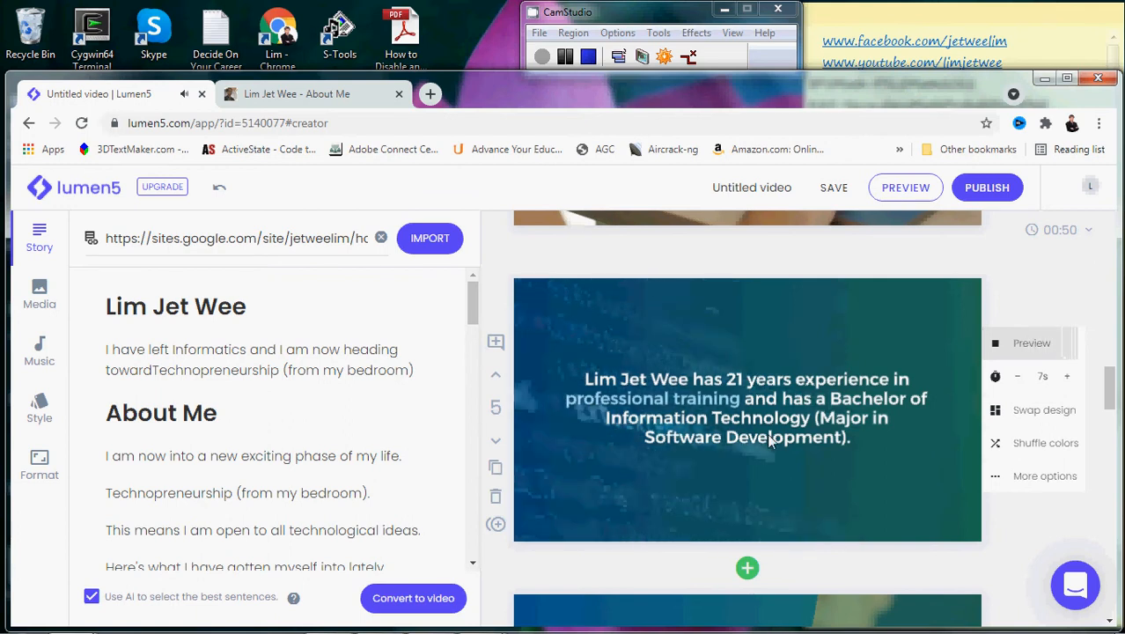
- Scroll the storyboard down to scene 7 and bring up the stock Media library
double_click(1072, 230)
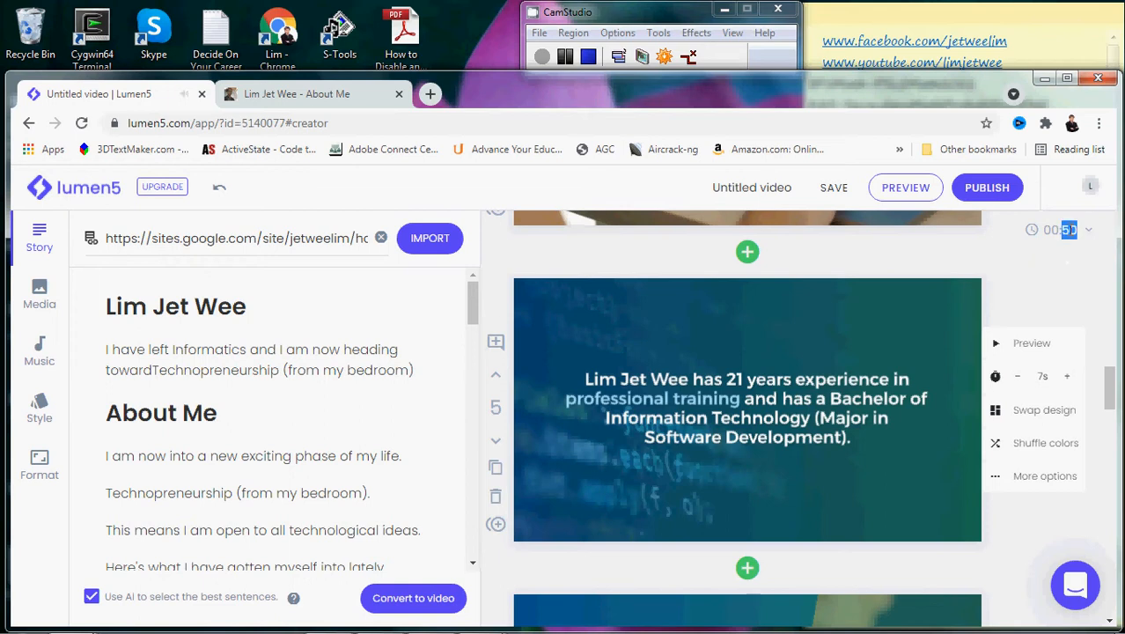
click(1078, 279)
drag(1112, 381, 1111, 465)
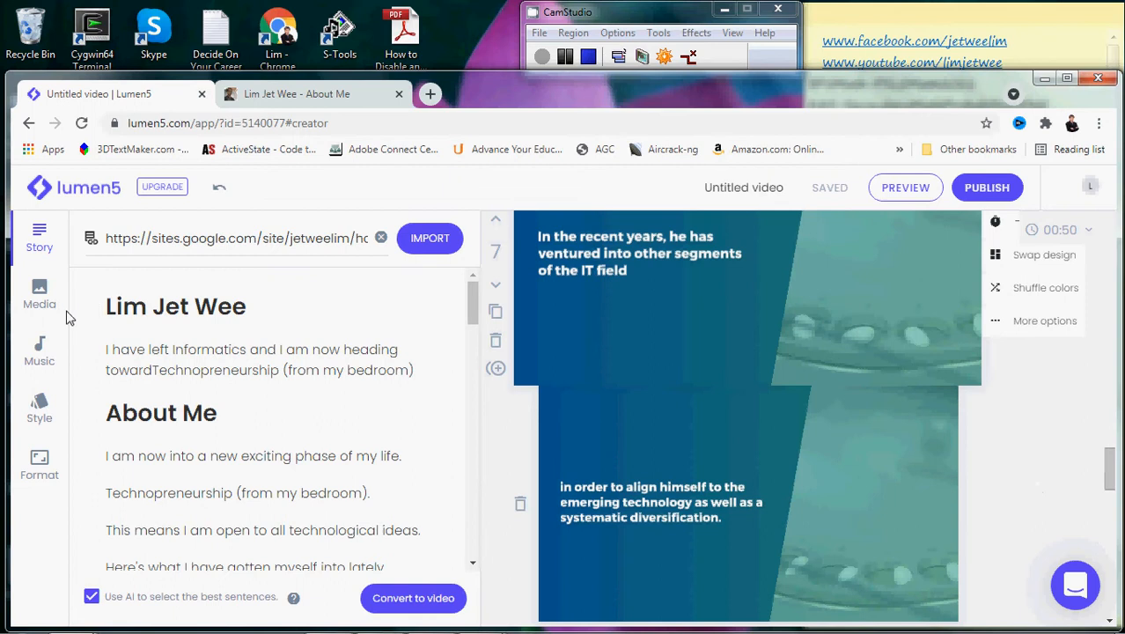
click(39, 296)
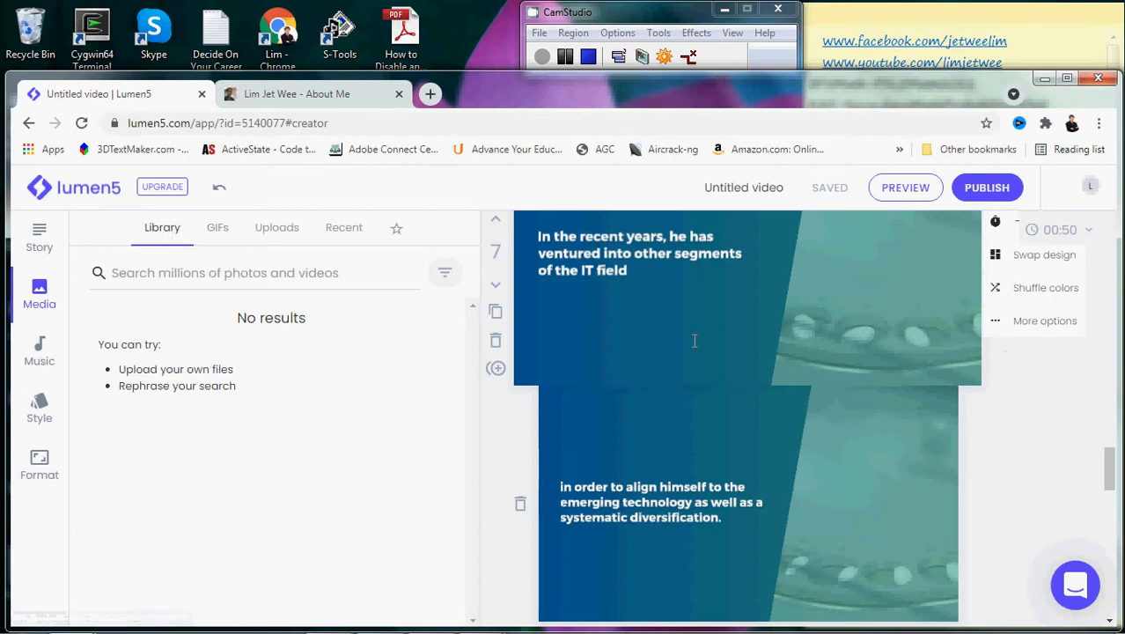
- Search the stock media for 'information technology' footage and browse the results
click(298, 273)
text(in)
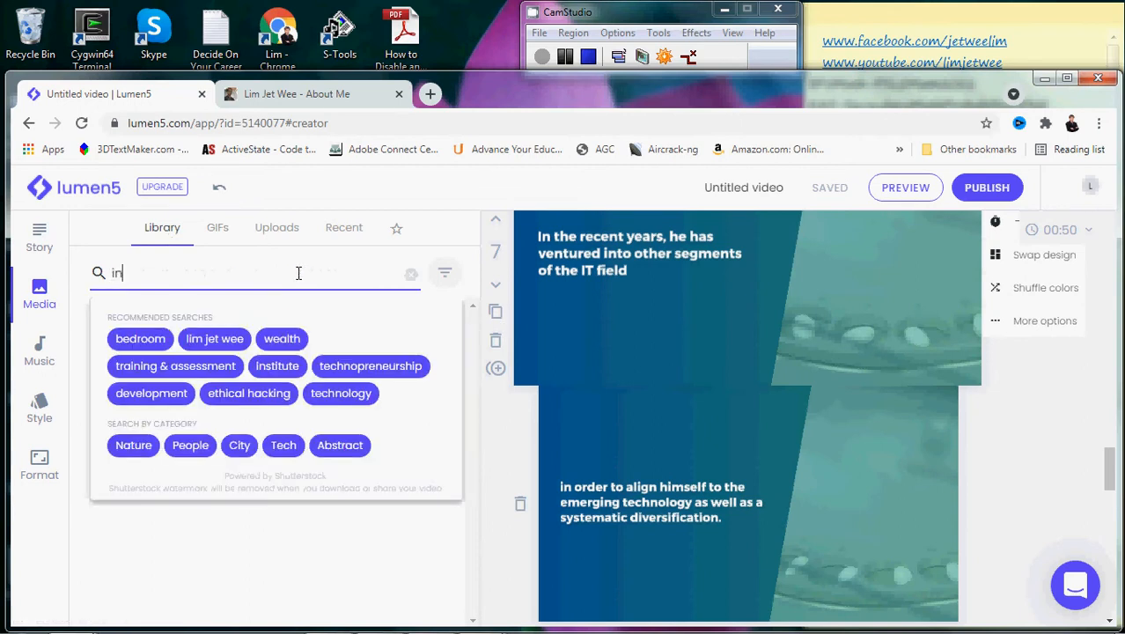
text(formation technology)
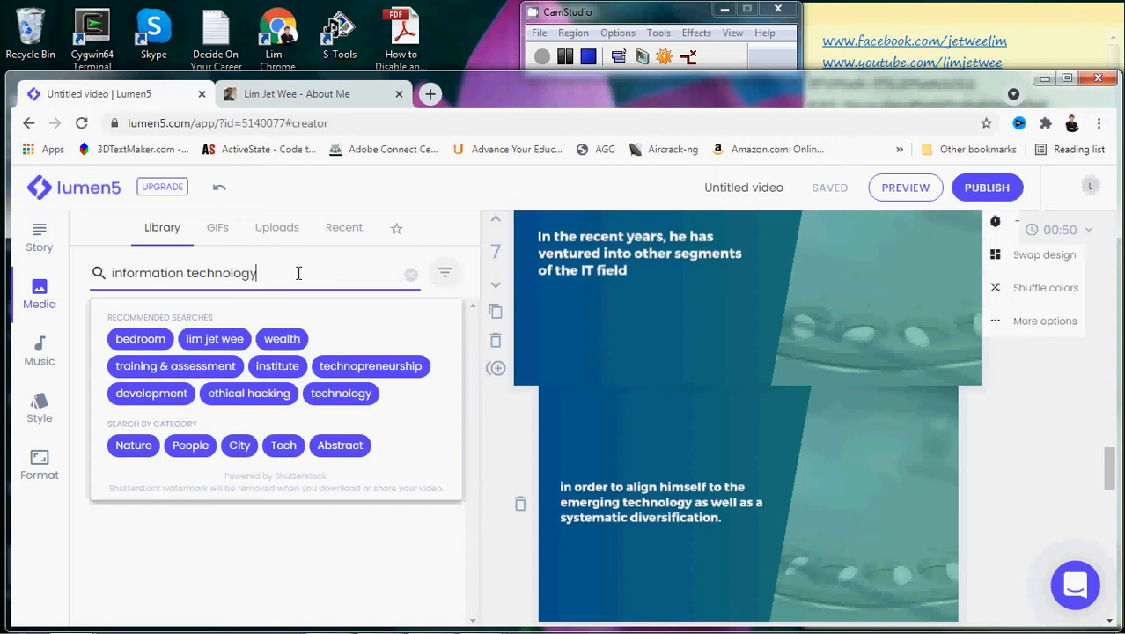
key(Return)
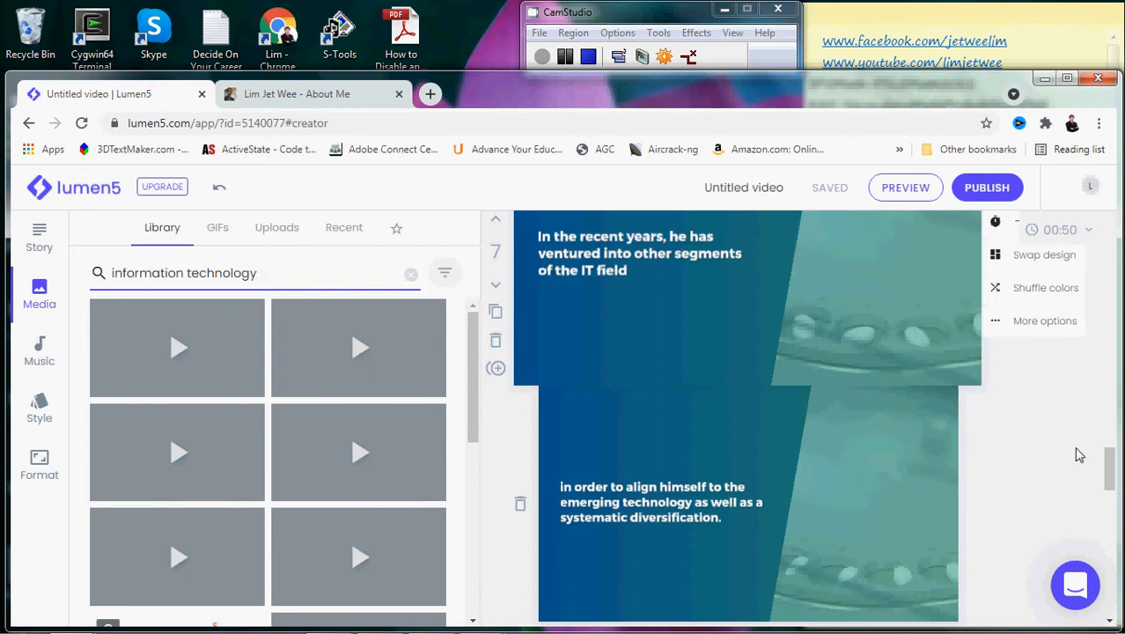
drag(1111, 471, 1112, 457)
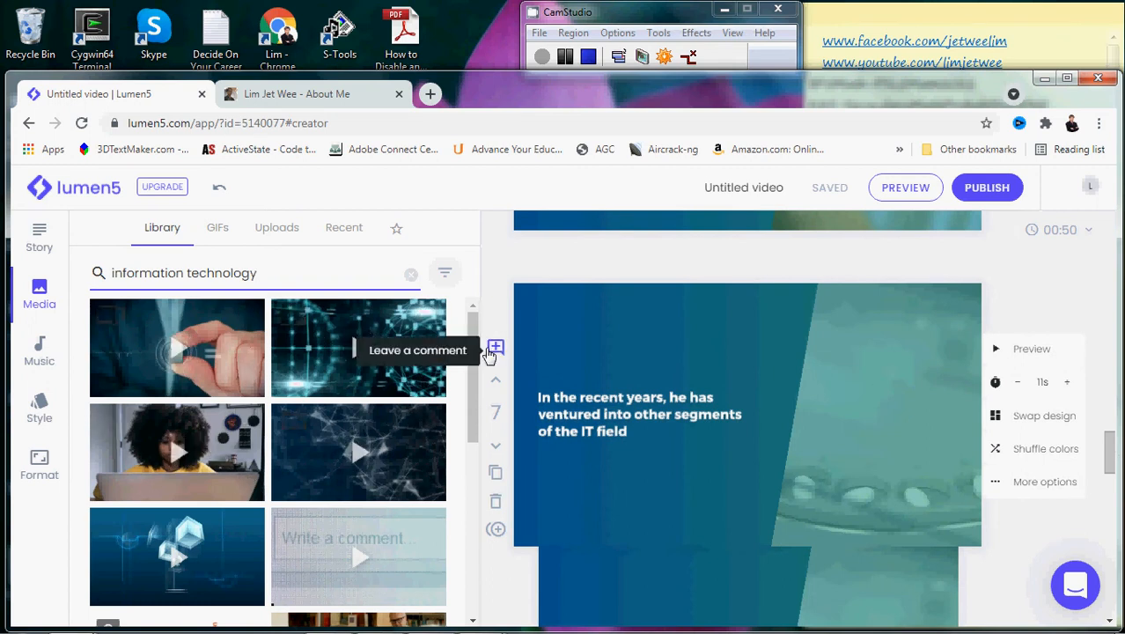
drag(473, 349, 470, 442)
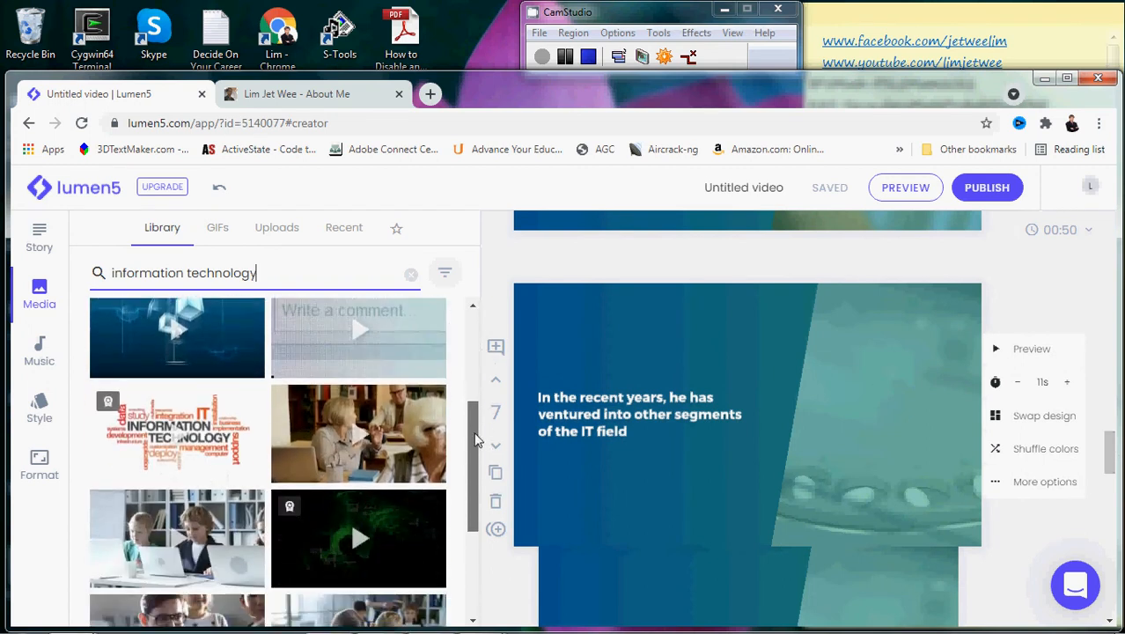
mouse_move(130, 412)
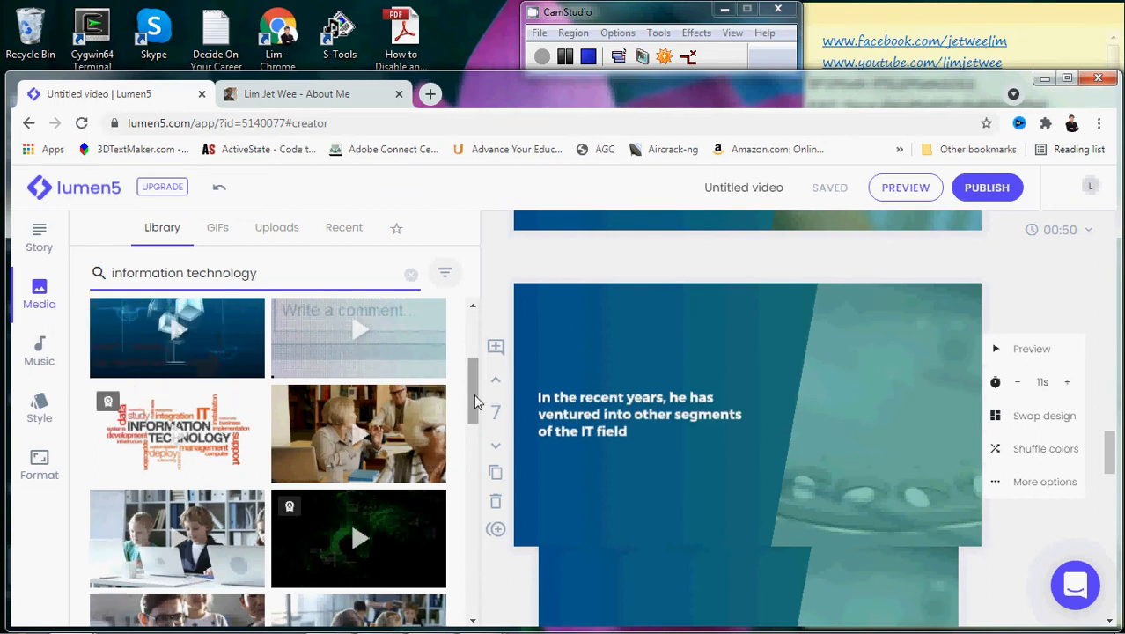
drag(474, 394, 471, 376)
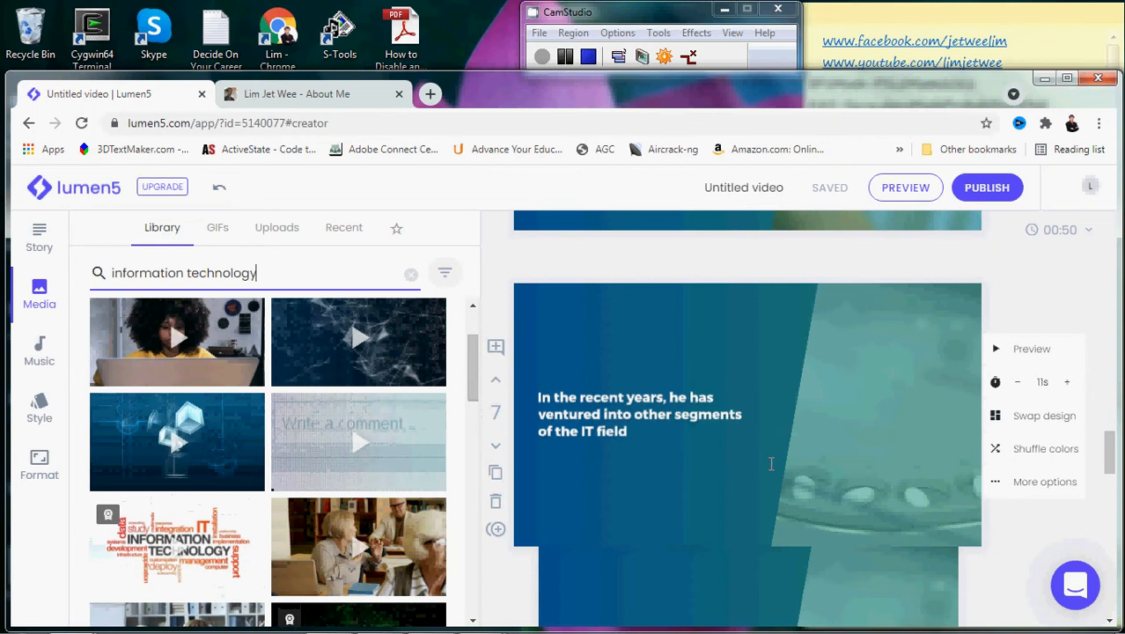
- Make the blue floating-cubes clip scene 7's background, preview it, then show the music tracks
click(804, 458)
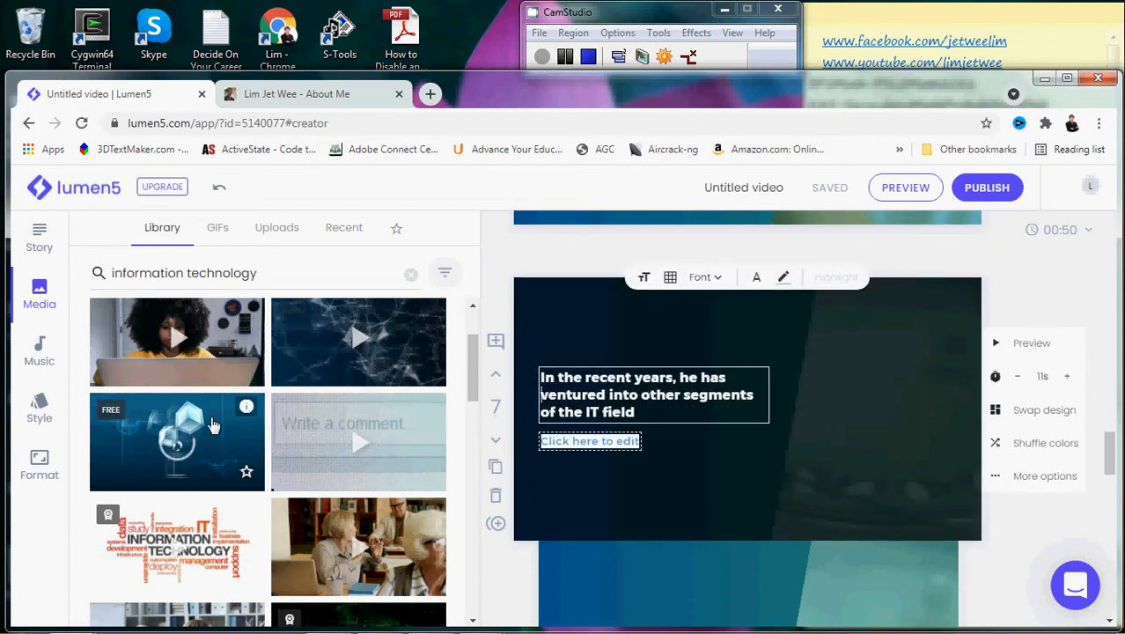
drag(201, 421, 838, 392)
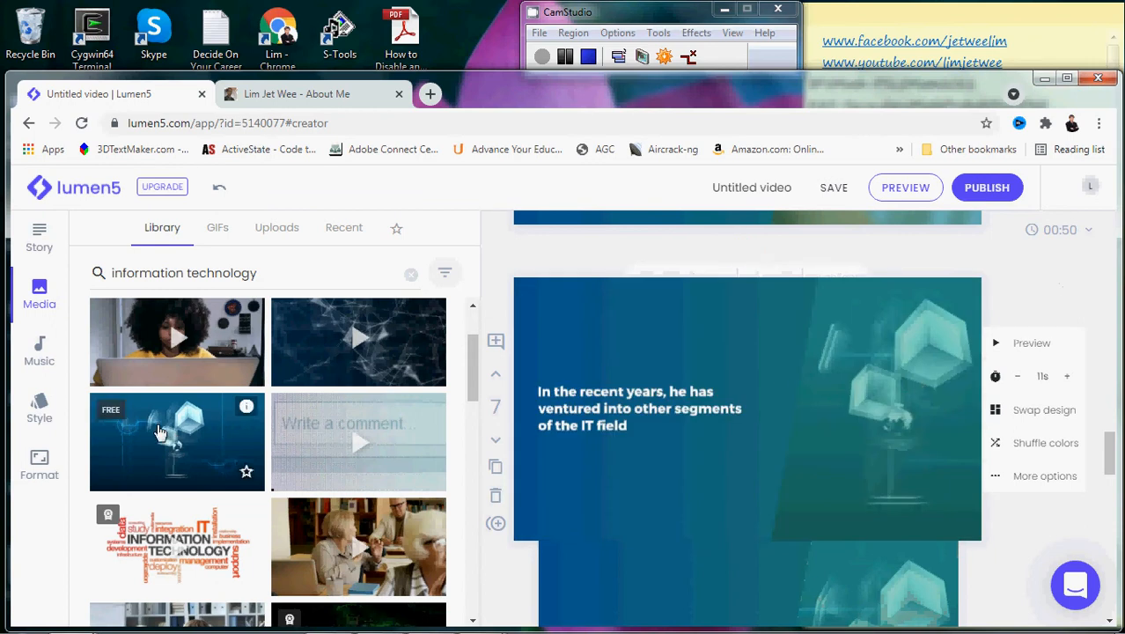
click(1041, 358)
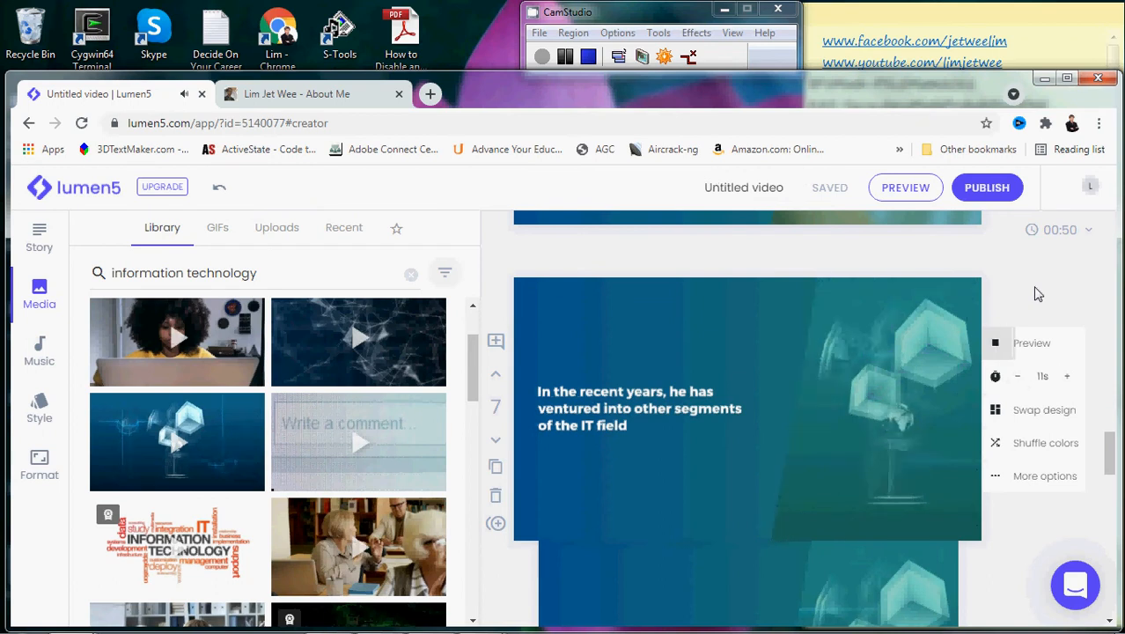
click(41, 352)
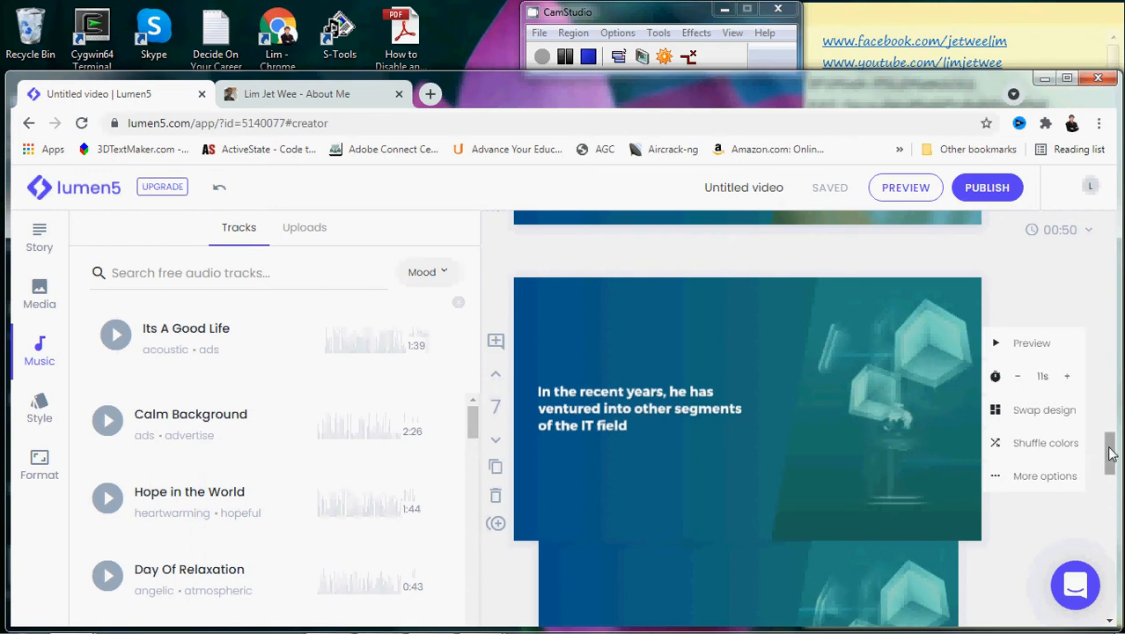
drag(1111, 453, 1107, 325)
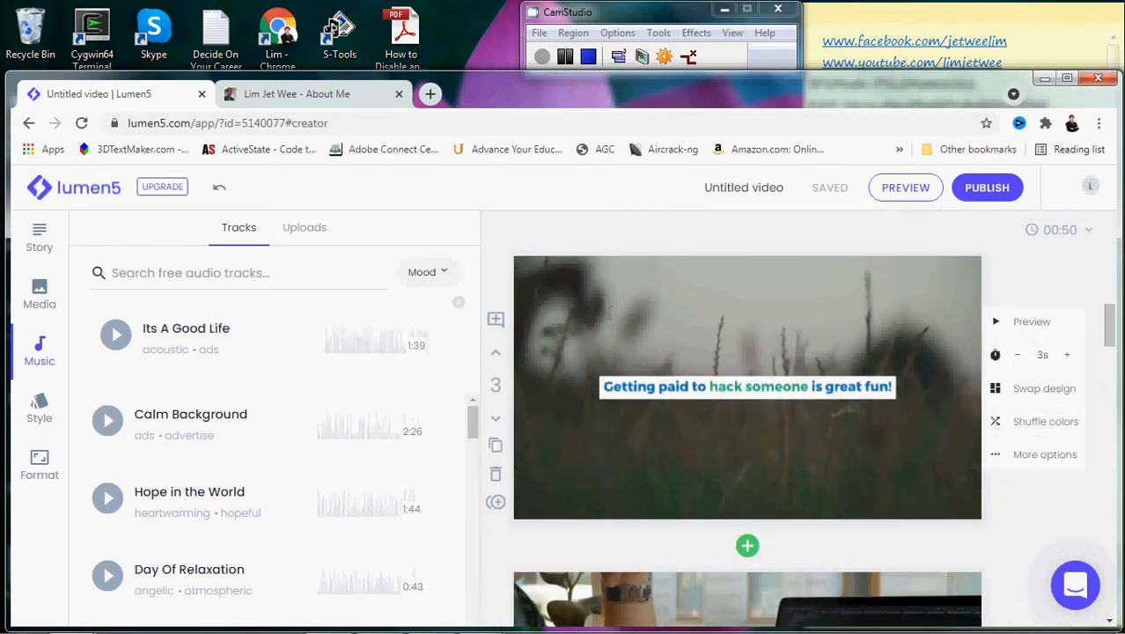
click(747, 547)
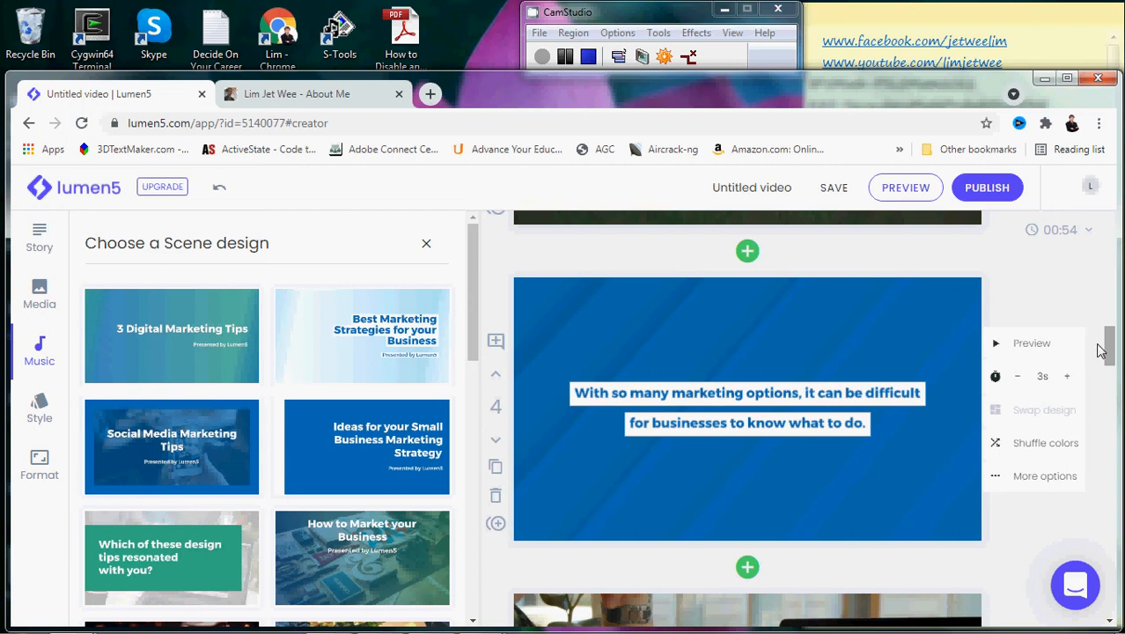
click(496, 526)
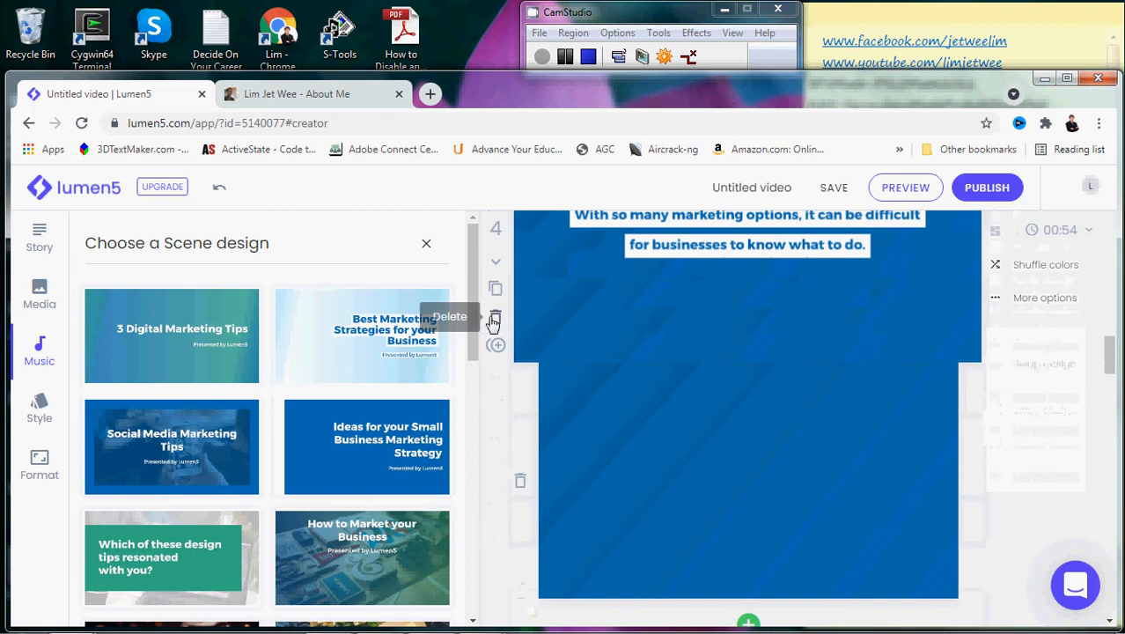
click(494, 321)
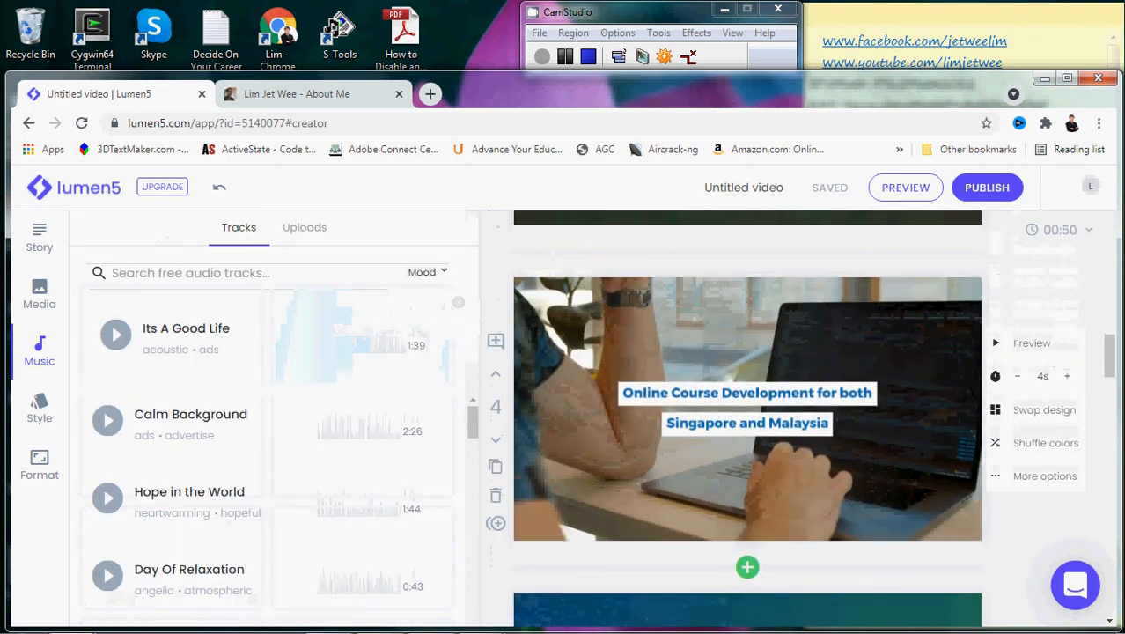
drag(1111, 347, 1110, 251)
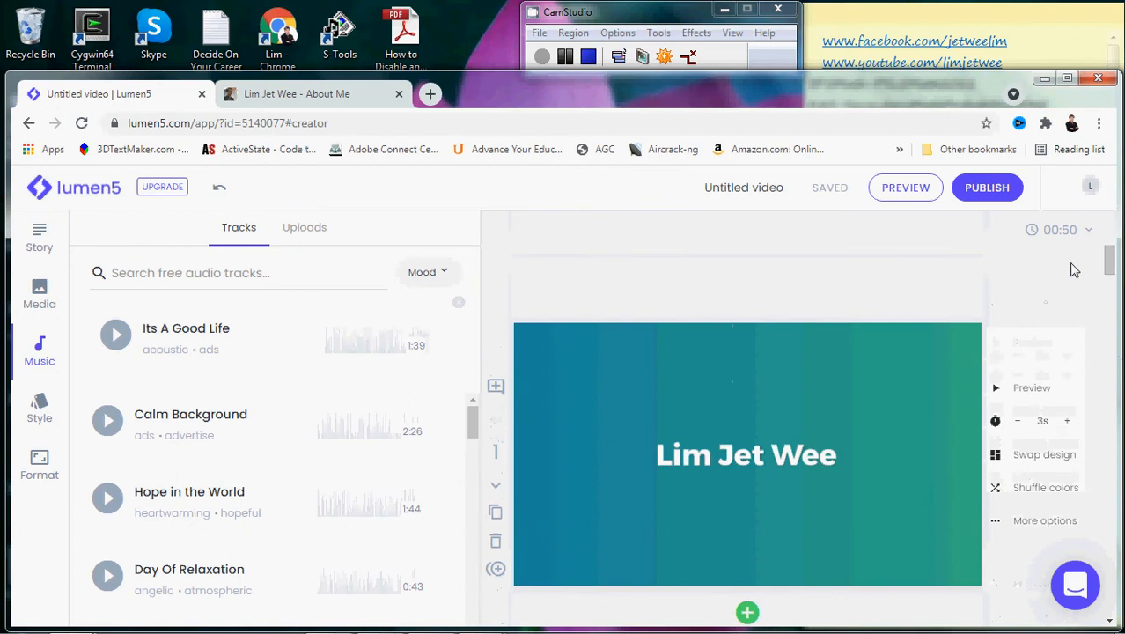
- Try Fast and Slow video pacing, then return the pace to Normal at 00:50
click(1089, 231)
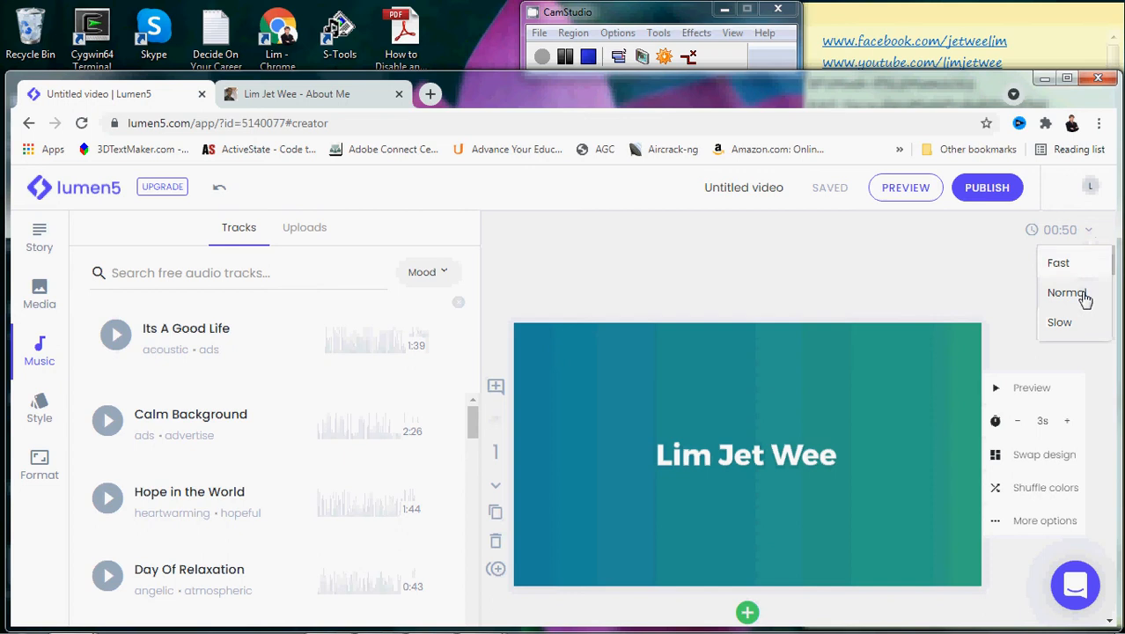
click(1065, 262)
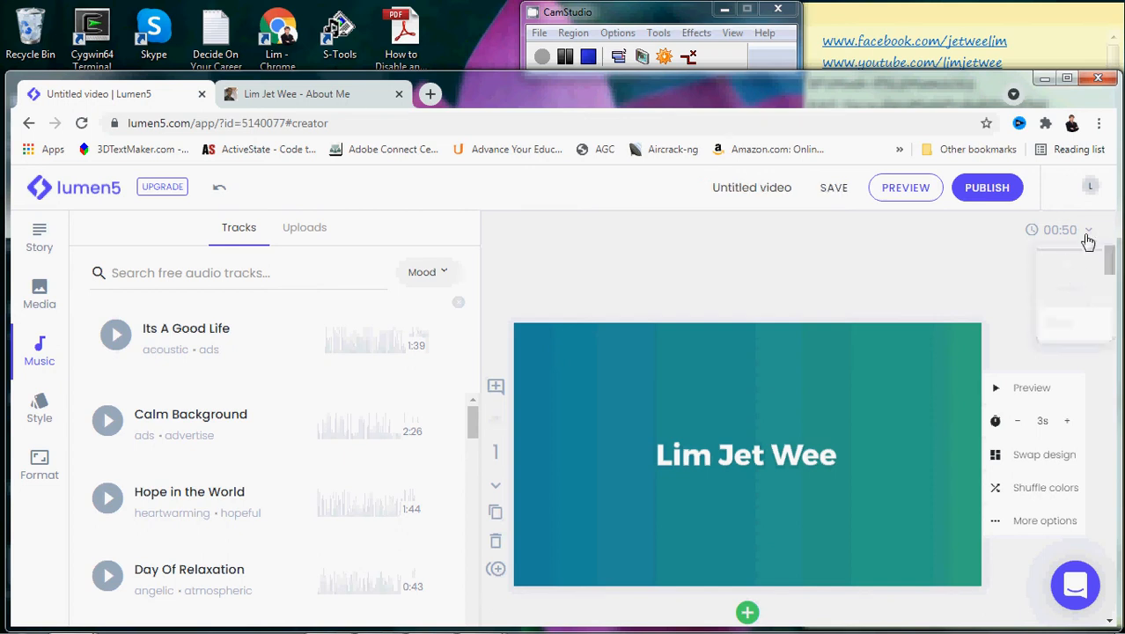
click(1089, 233)
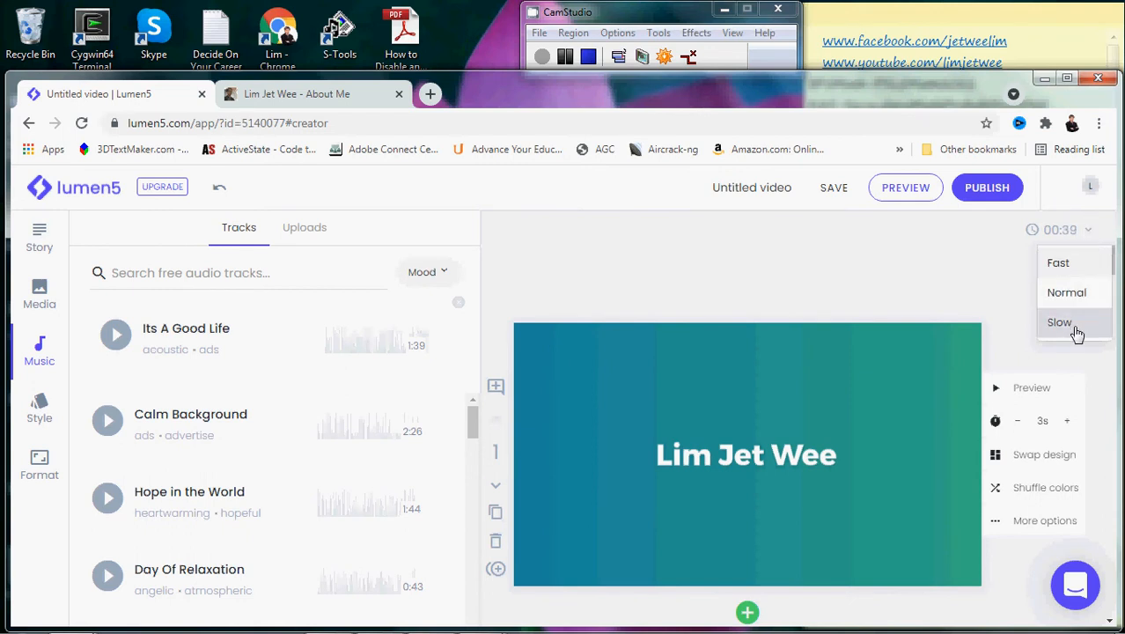
click(1070, 262)
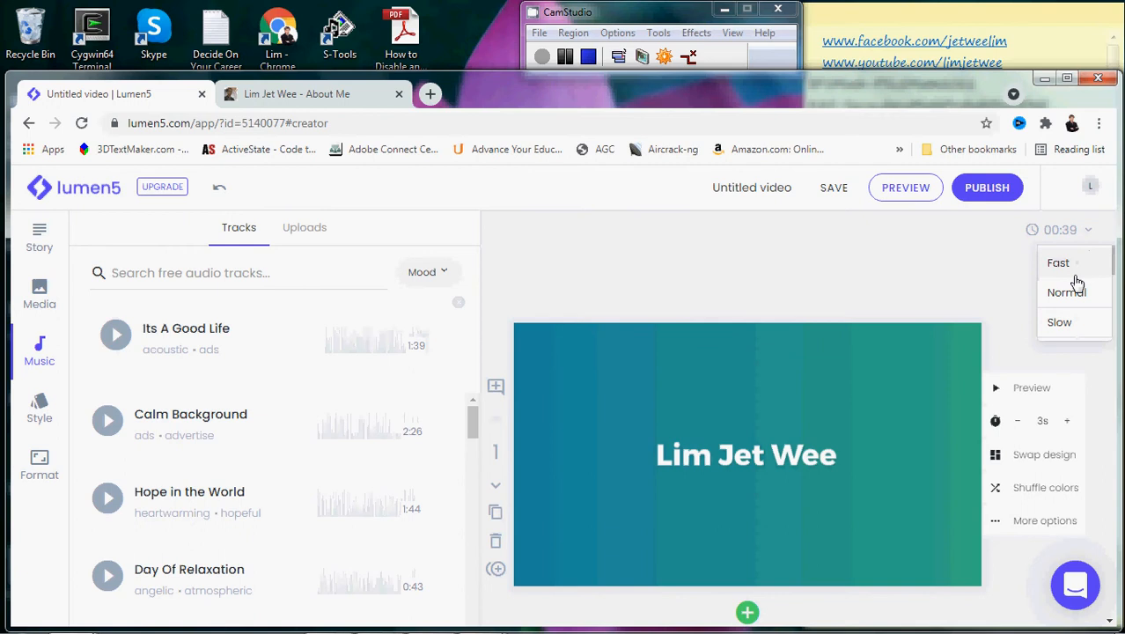
click(1073, 323)
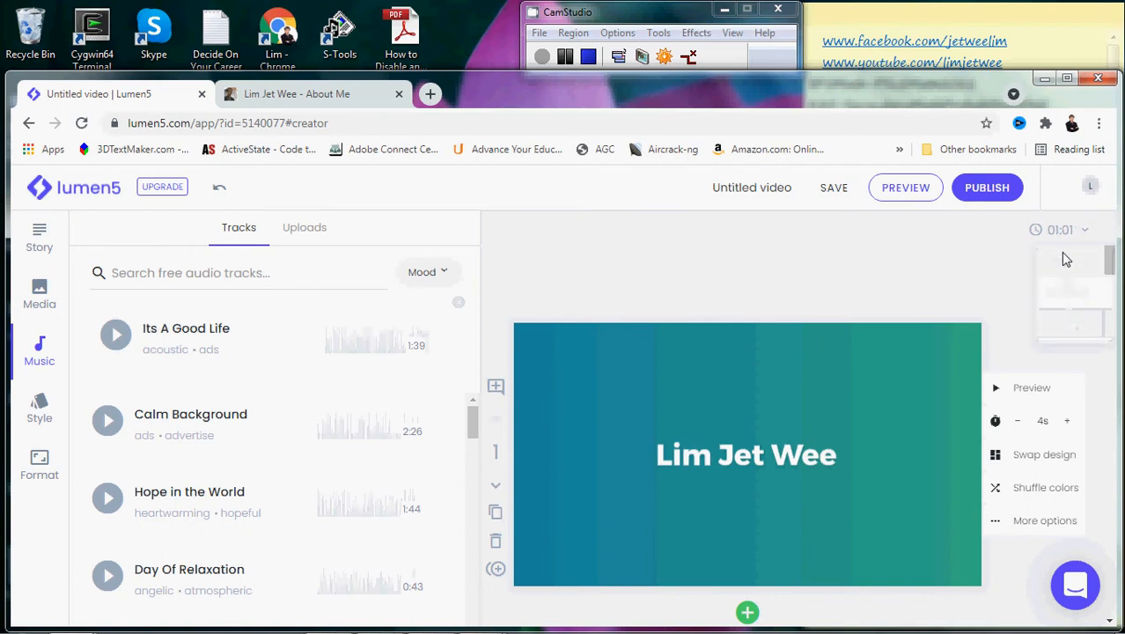
click(1088, 238)
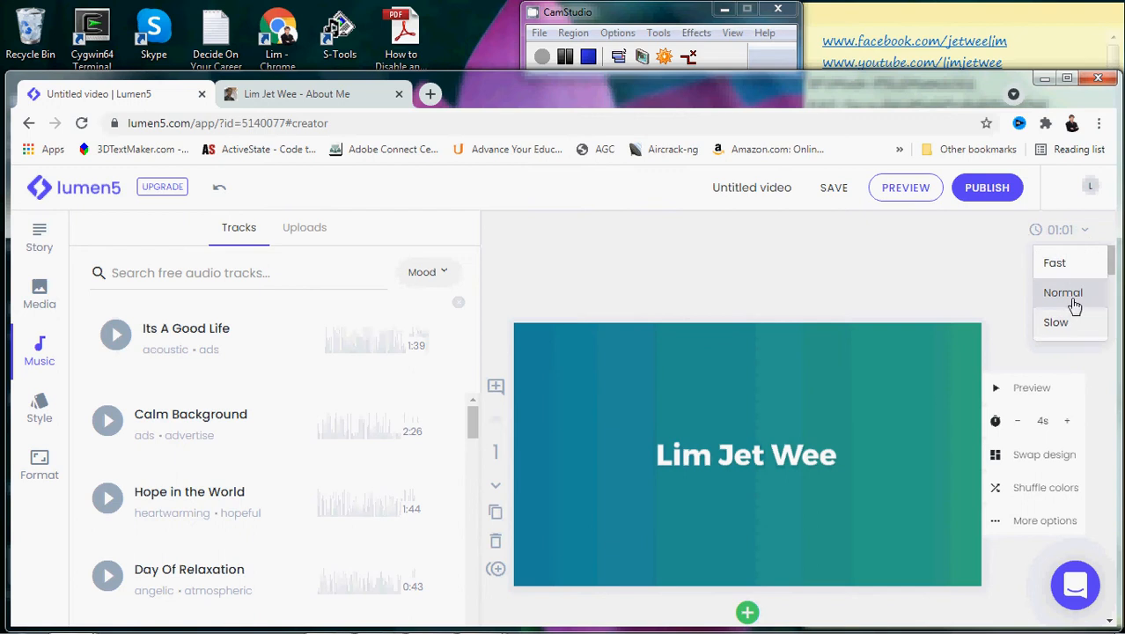
click(1075, 305)
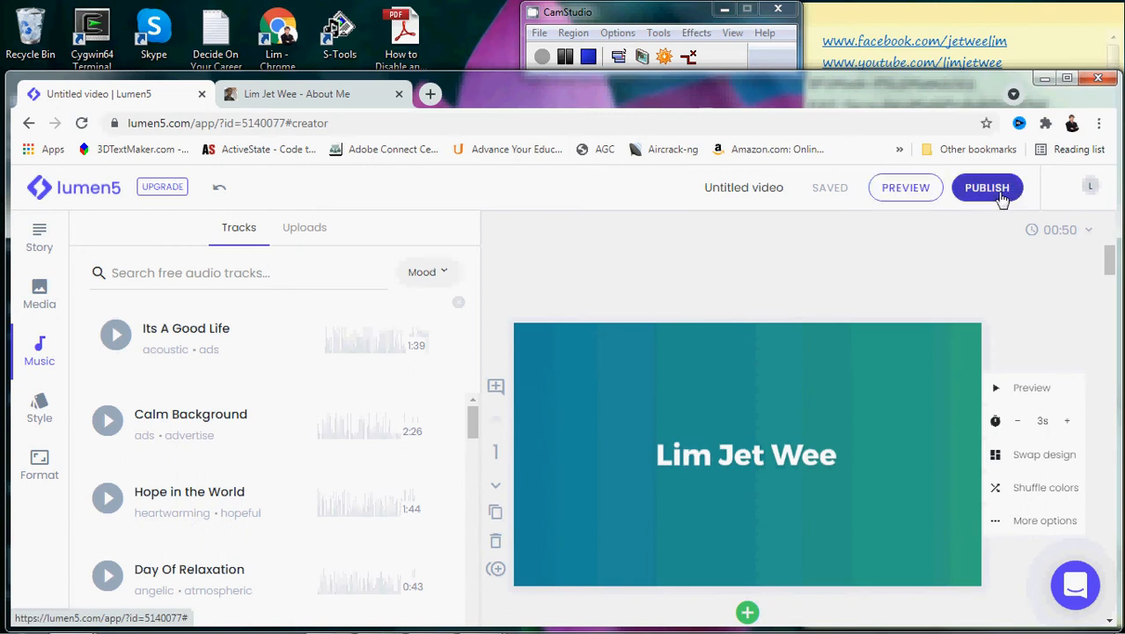
click(920, 203)
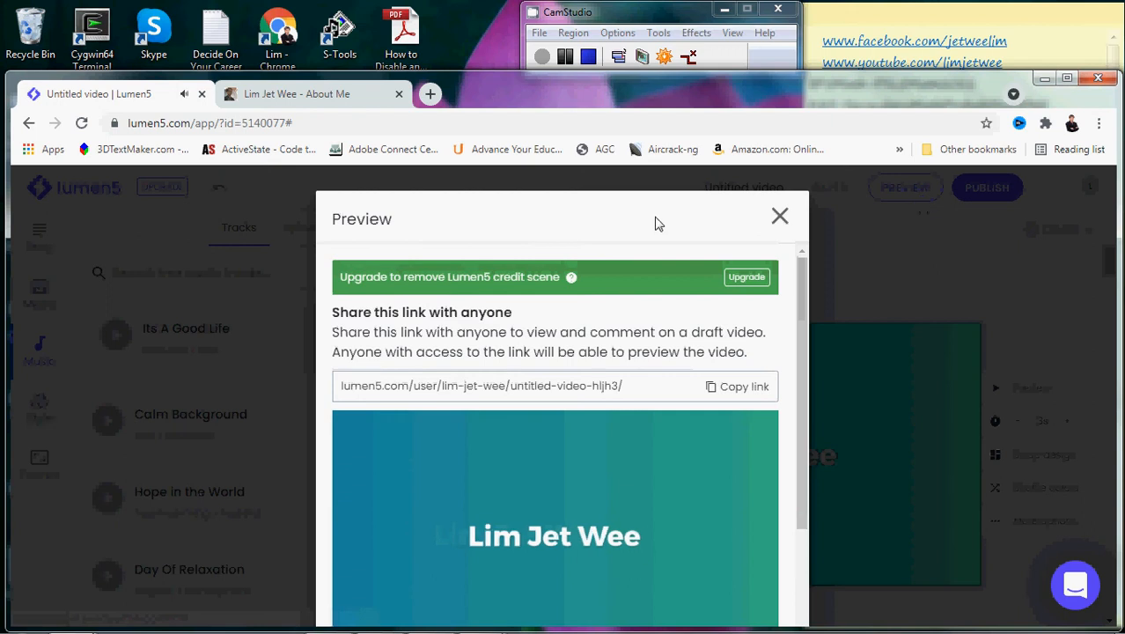
double_click(658, 195)
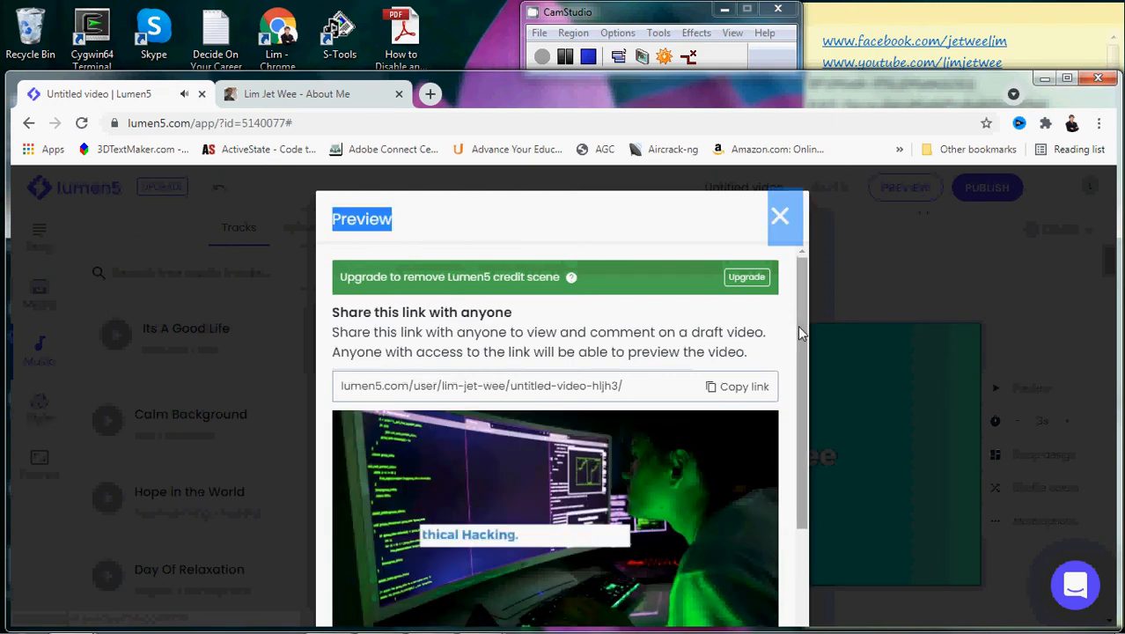
drag(798, 325, 804, 383)
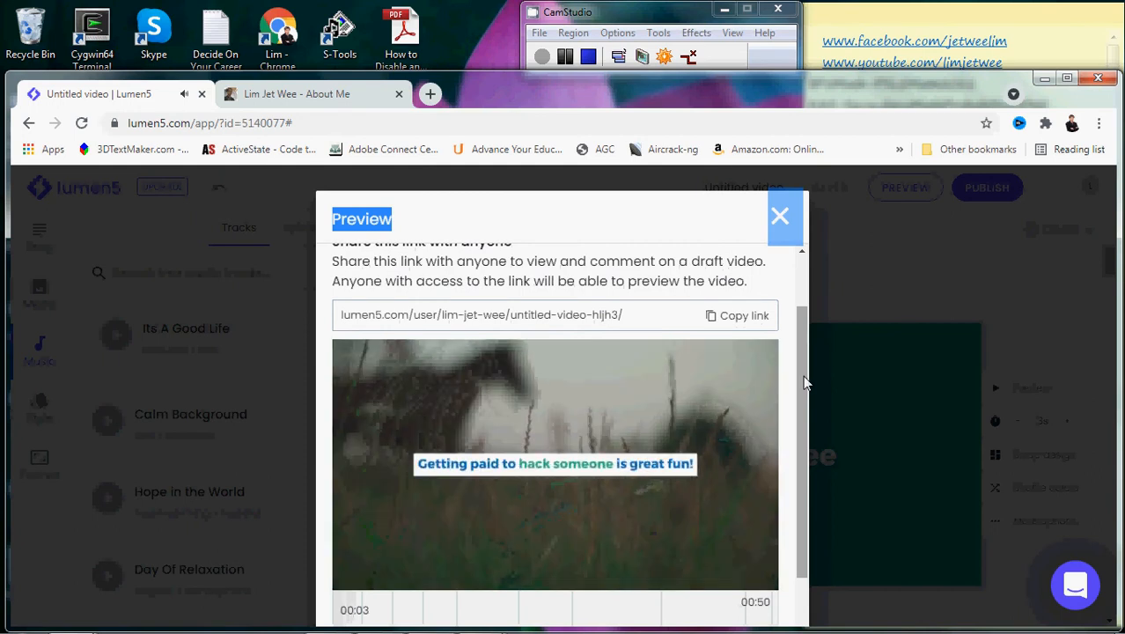
drag(804, 383, 804, 427)
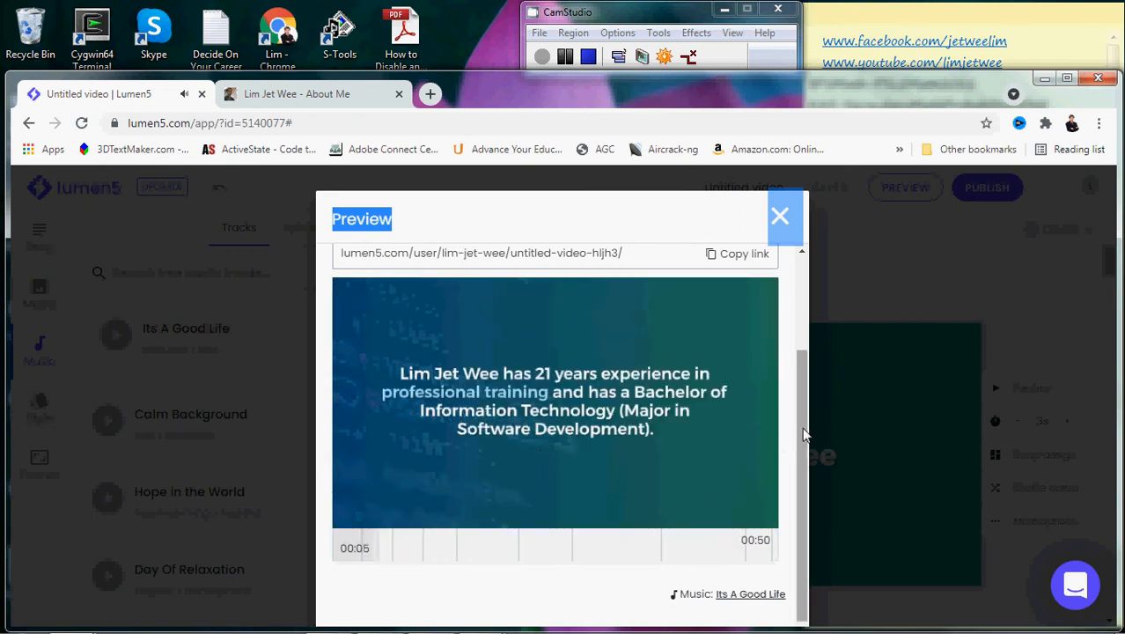
drag(802, 427, 802, 415)
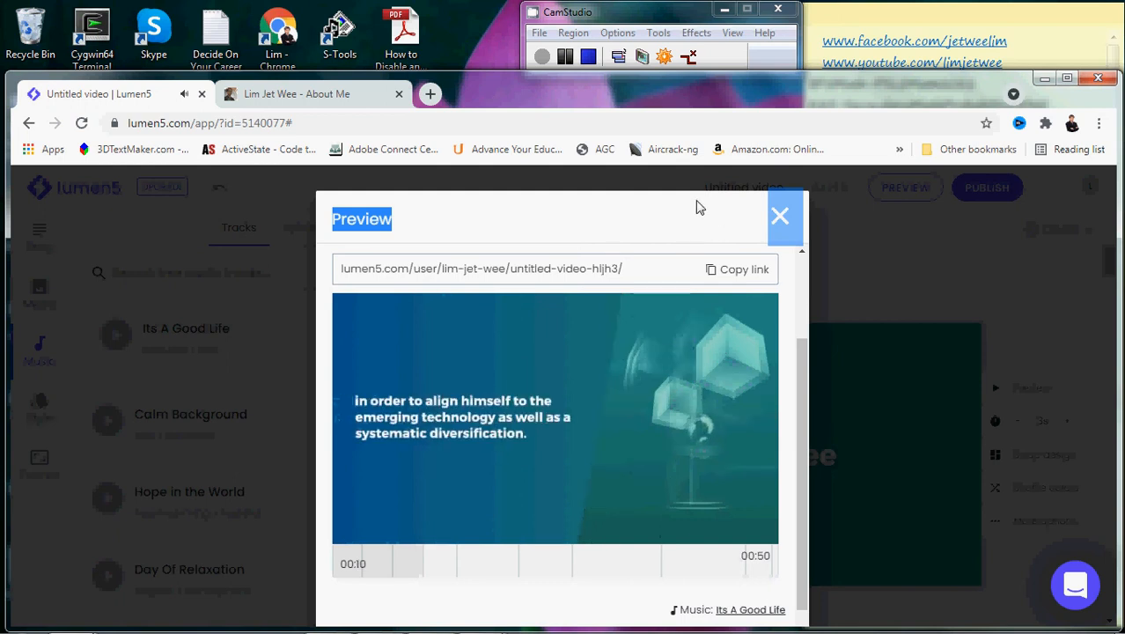
click(782, 219)
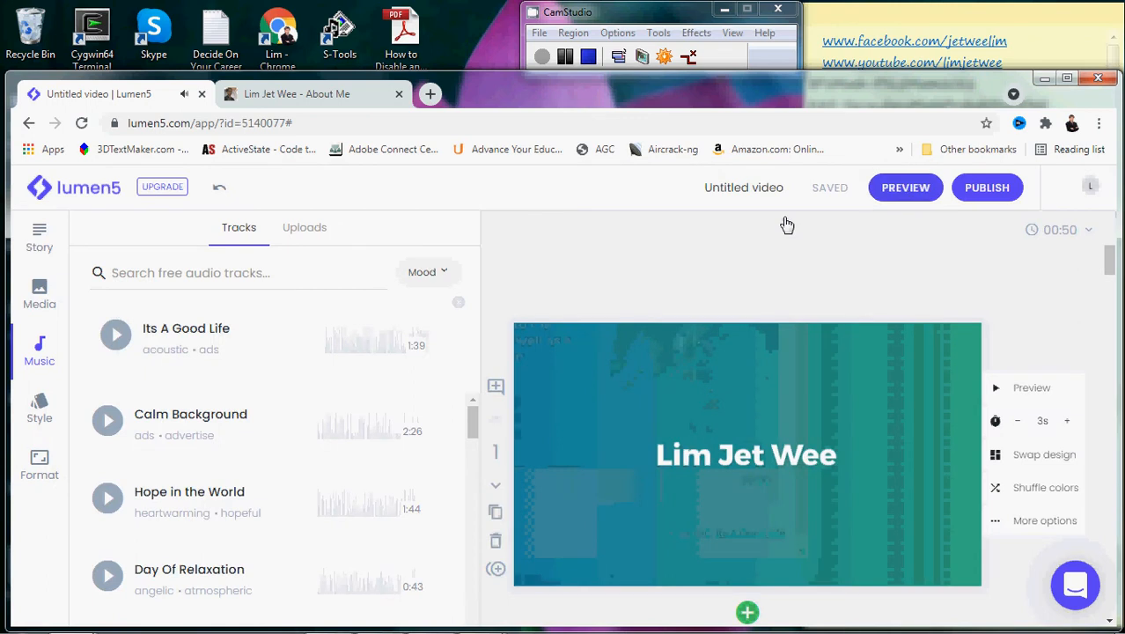
- Publish the video and download the rendered MP4 as Untitled_video (1).mp4
click(993, 198)
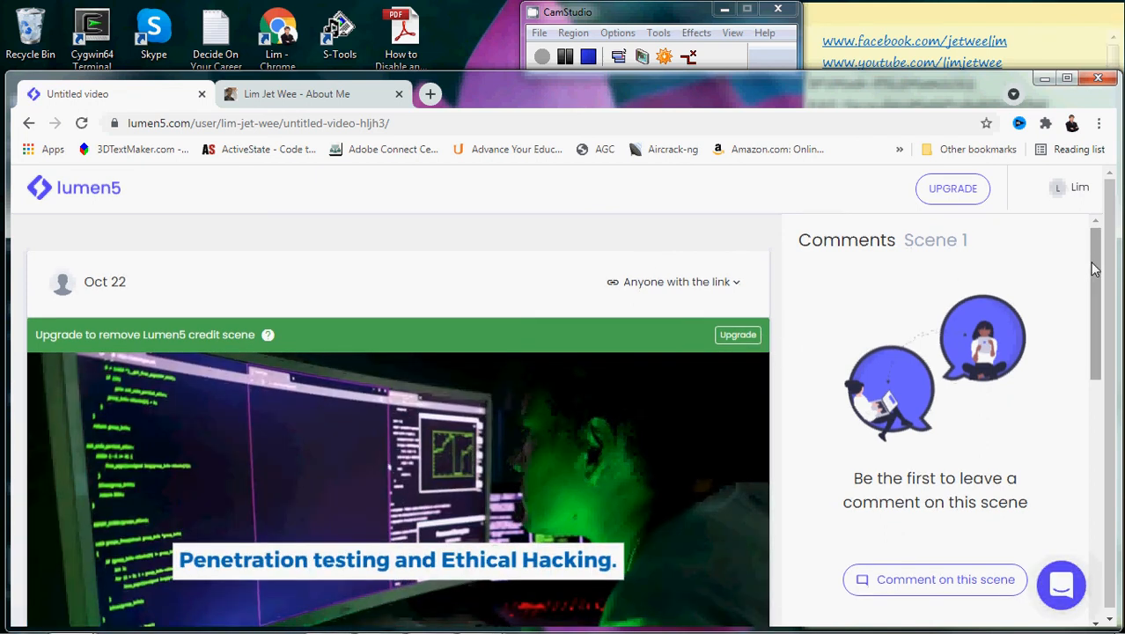
drag(1094, 261, 1102, 345)
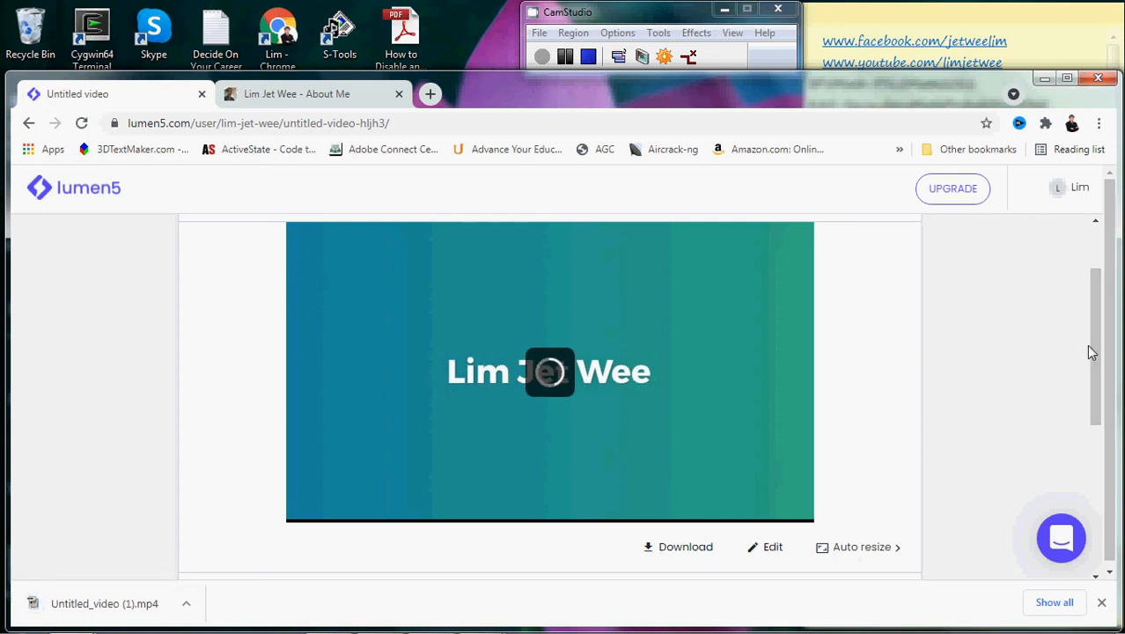
drag(1097, 358, 1097, 334)
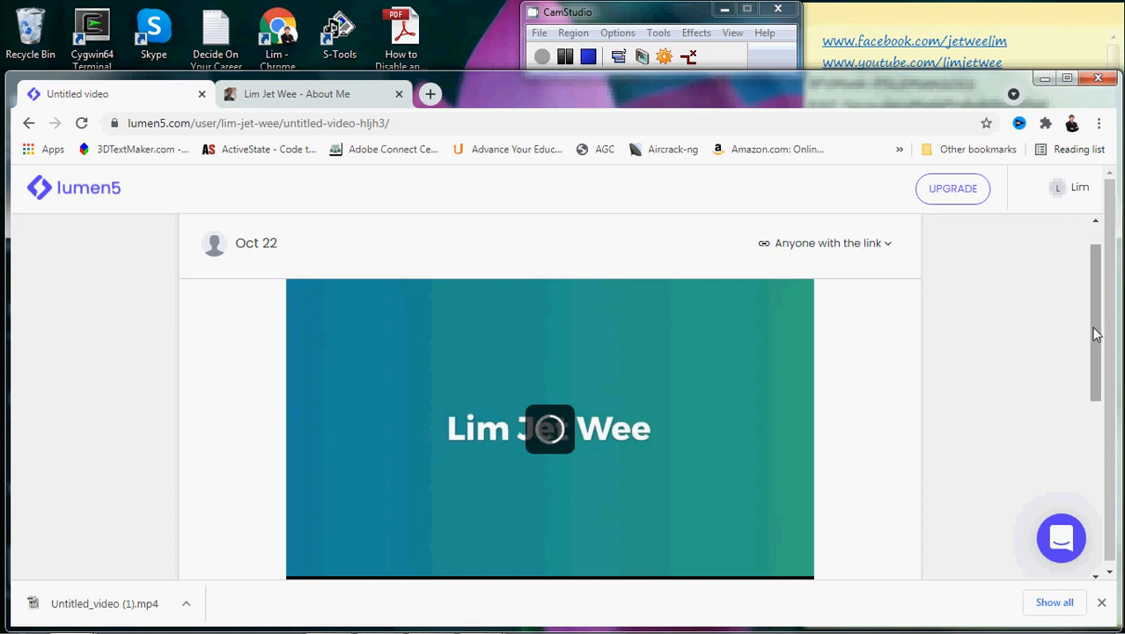
- Check the downloaded file's options, play and pause the published video, then view the pricing plans
click(187, 604)
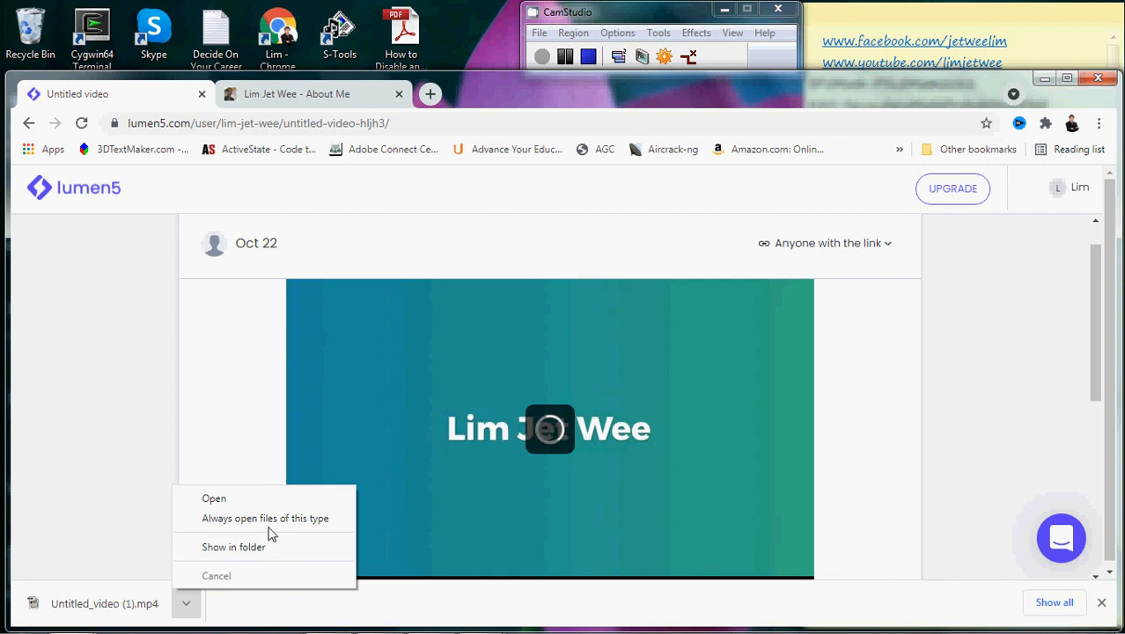
click(1009, 397)
scroll(1095, 330, up, 1)
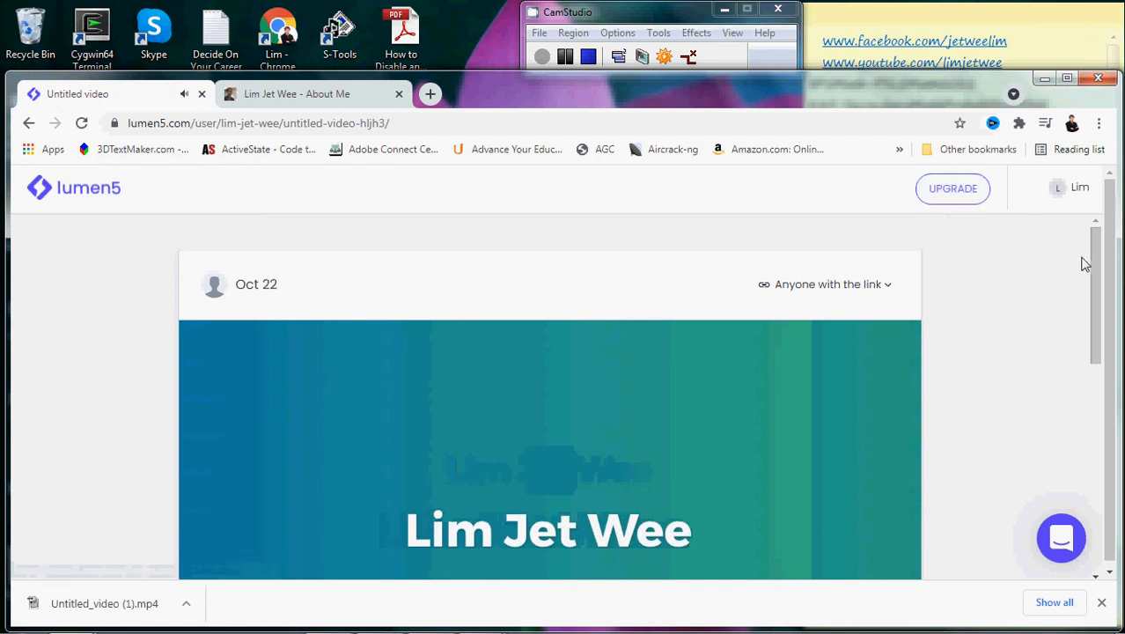
drag(1097, 269, 1096, 361)
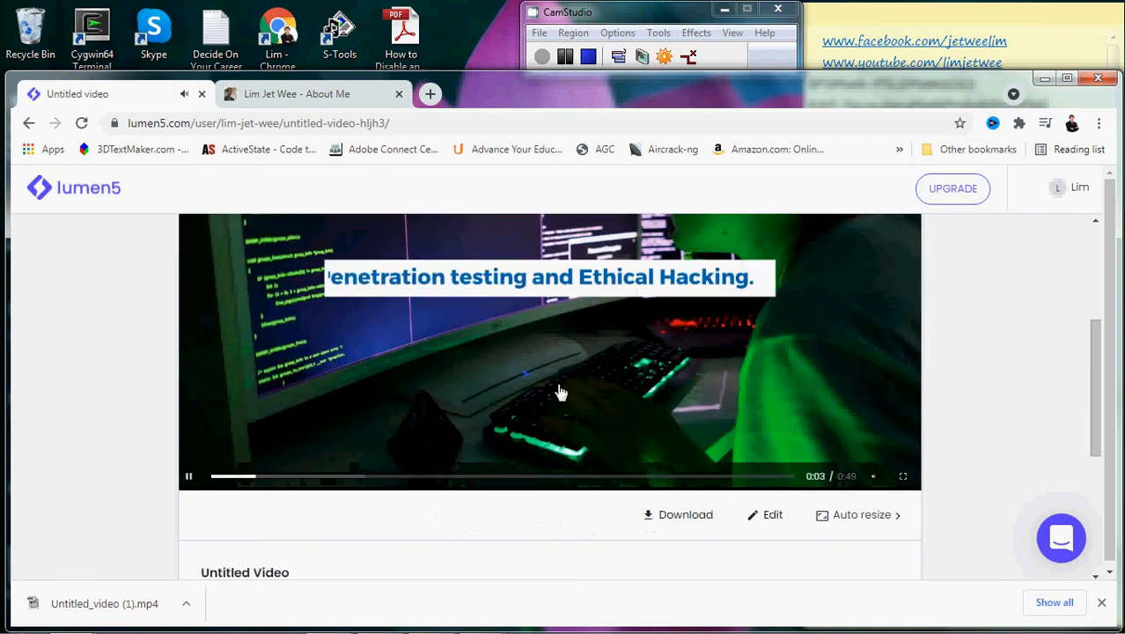
click(345, 401)
click(938, 204)
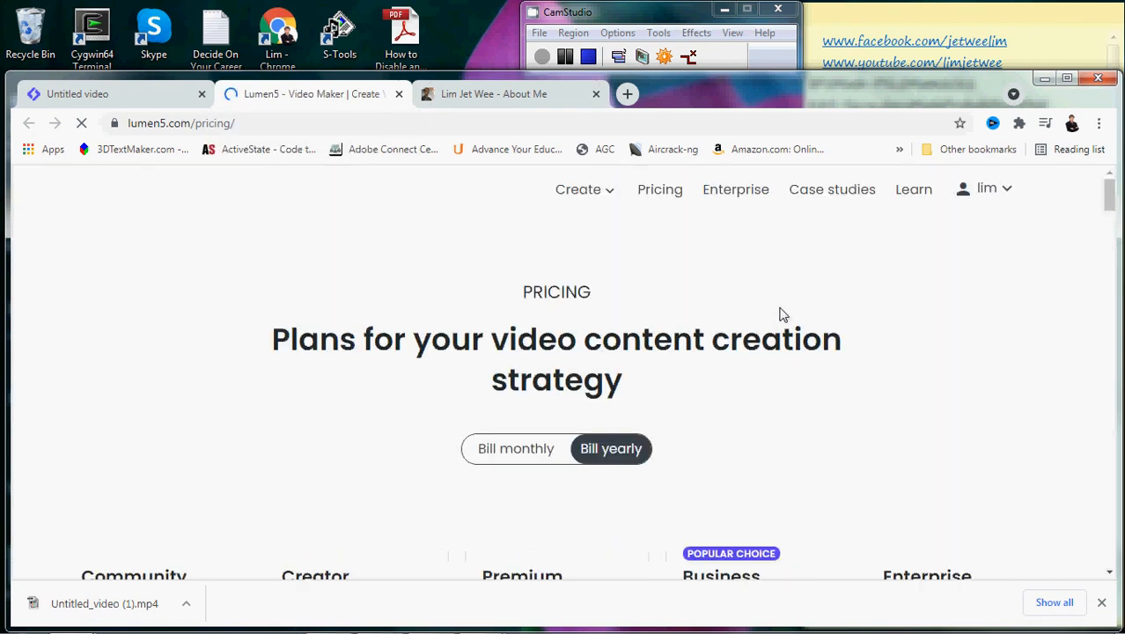
drag(1113, 196, 1112, 219)
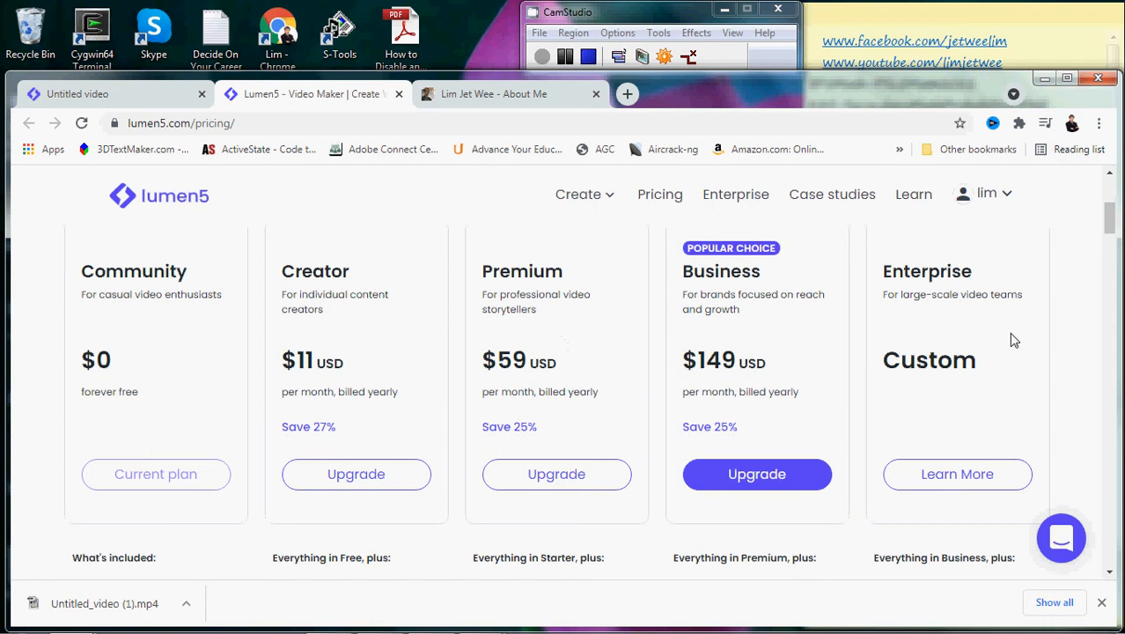
drag(1111, 233, 1112, 231)
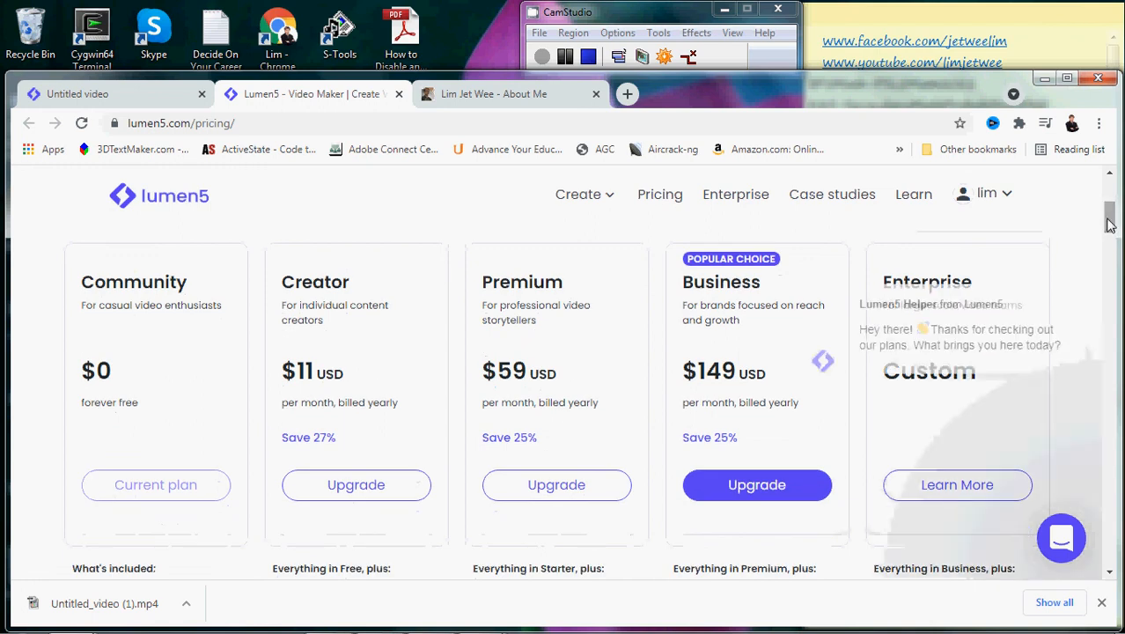
drag(1109, 225, 1108, 194)
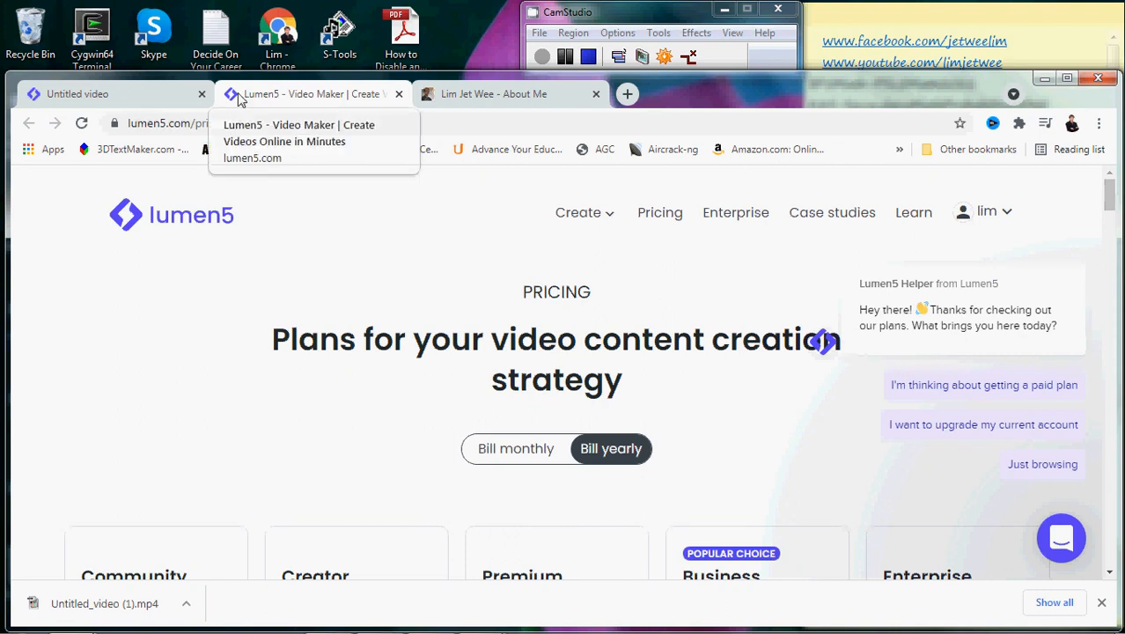
- Close the Lumen5 pricing tab and return to the top of the Untitled video's share page
click(143, 101)
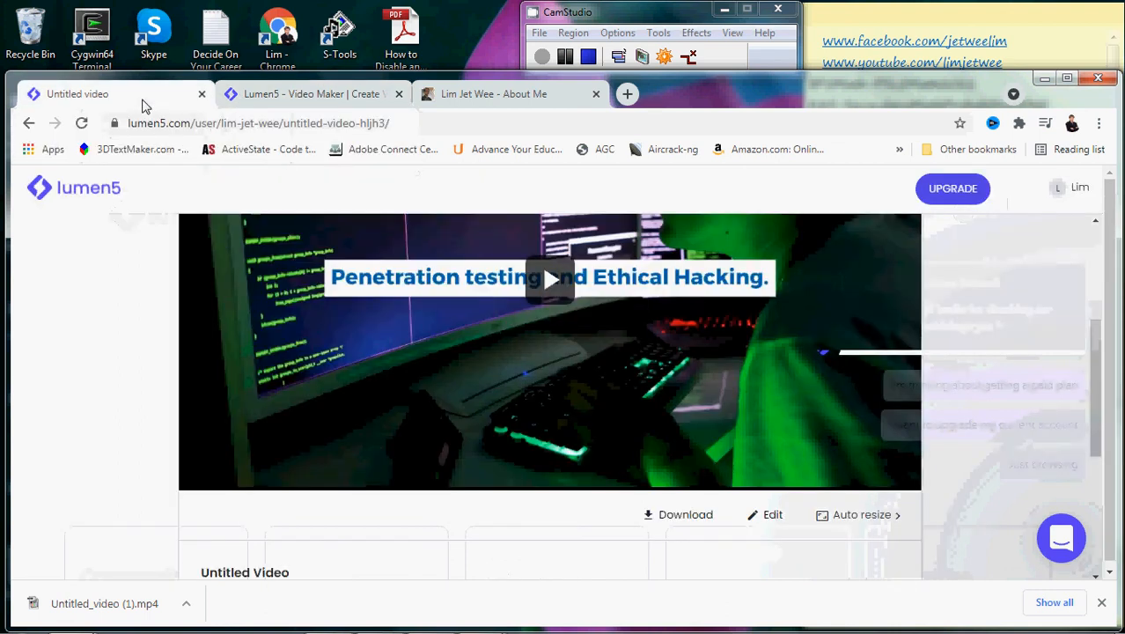
click(398, 94)
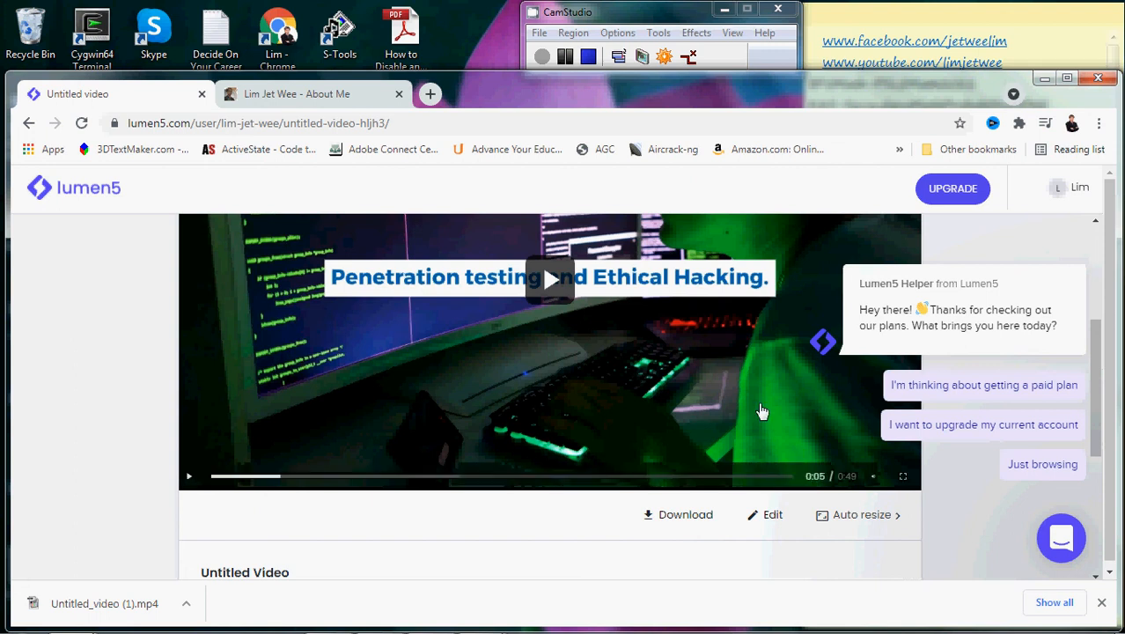
scroll(1098, 347, up, 3)
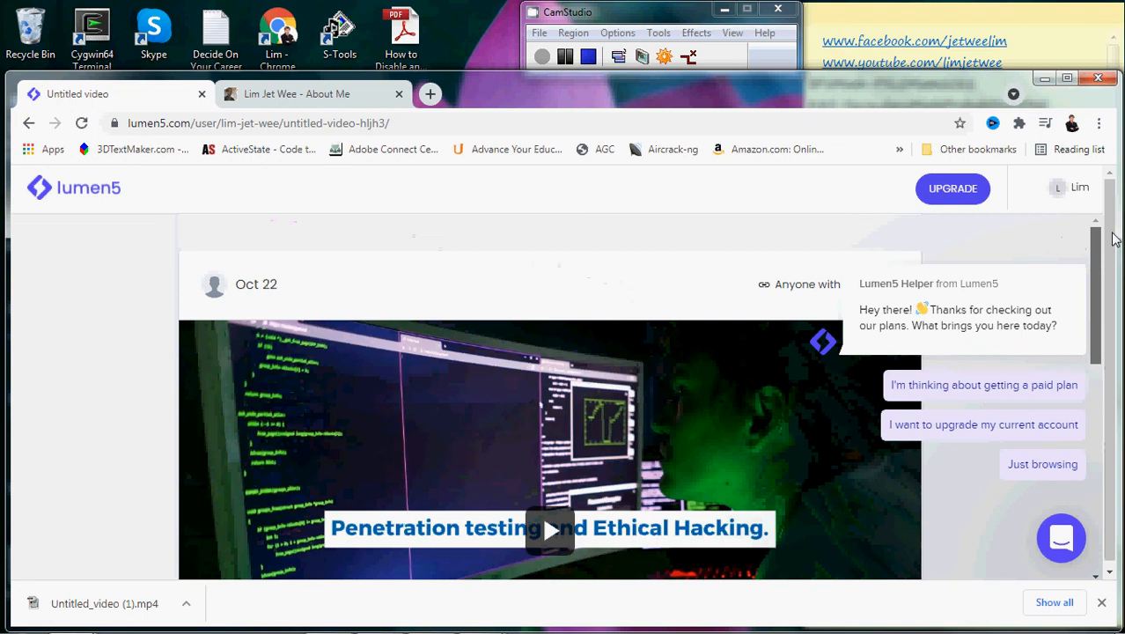